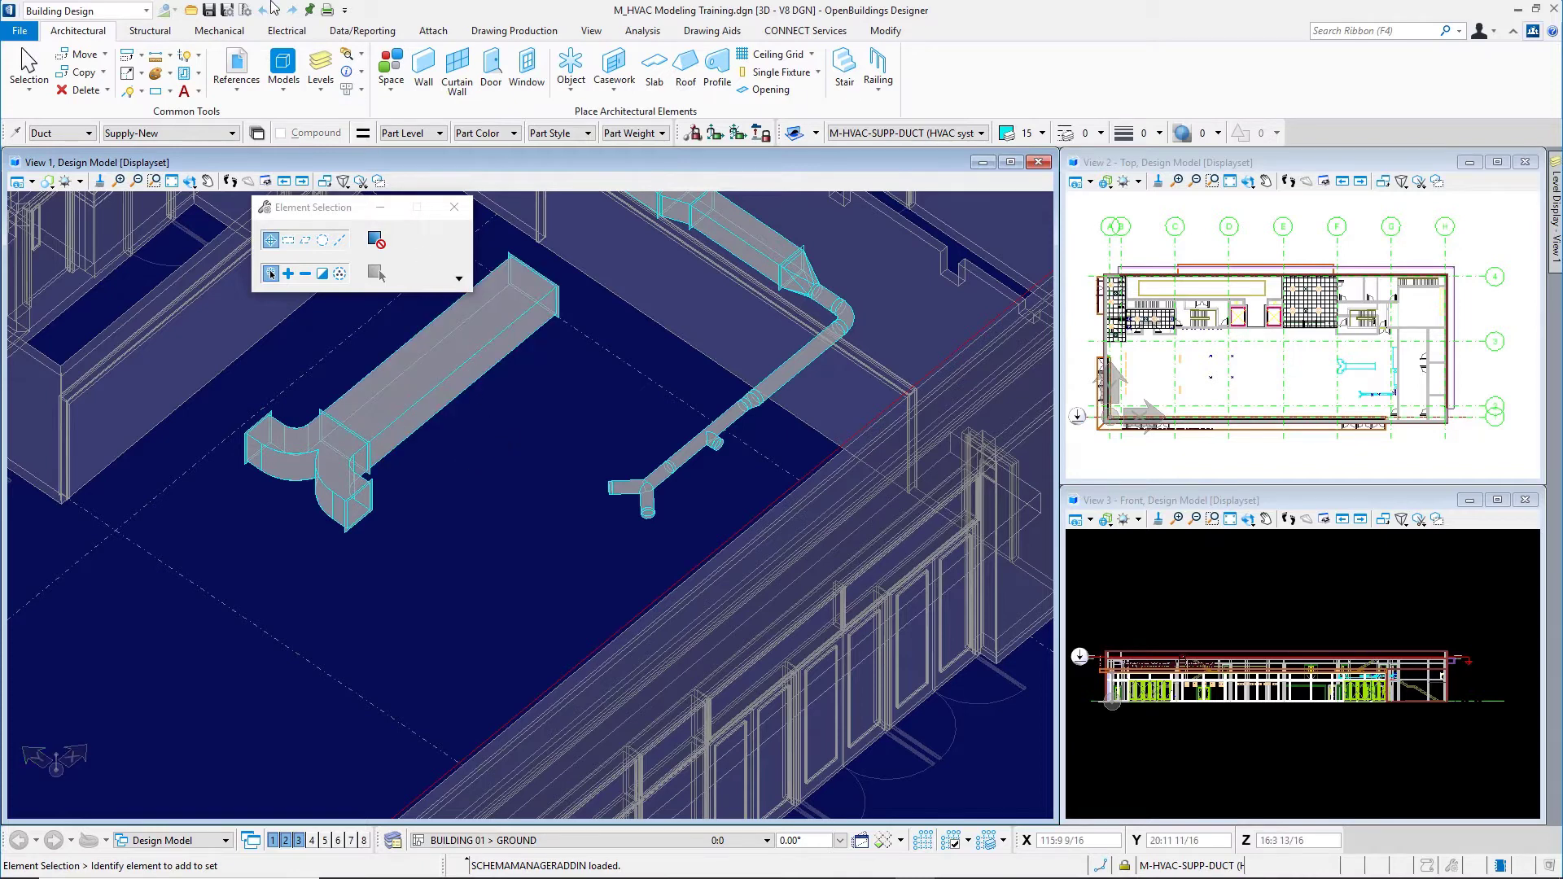
Place a rectangular duct from the open lower elbow end, turning 90 degrees into a second run about 17'-3" long
click(212, 37)
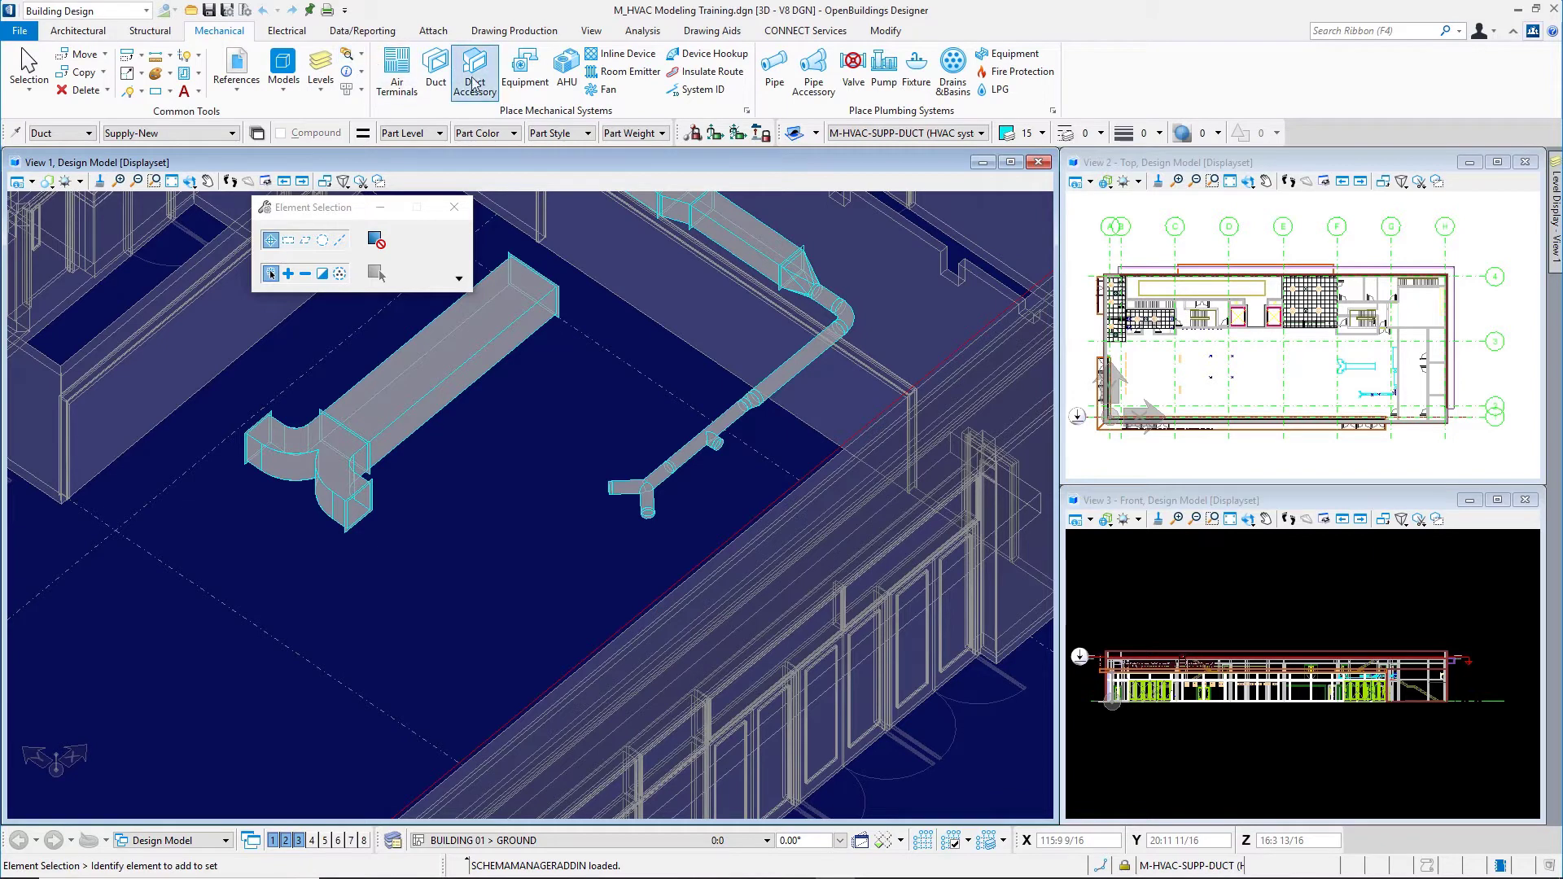
click(432, 85)
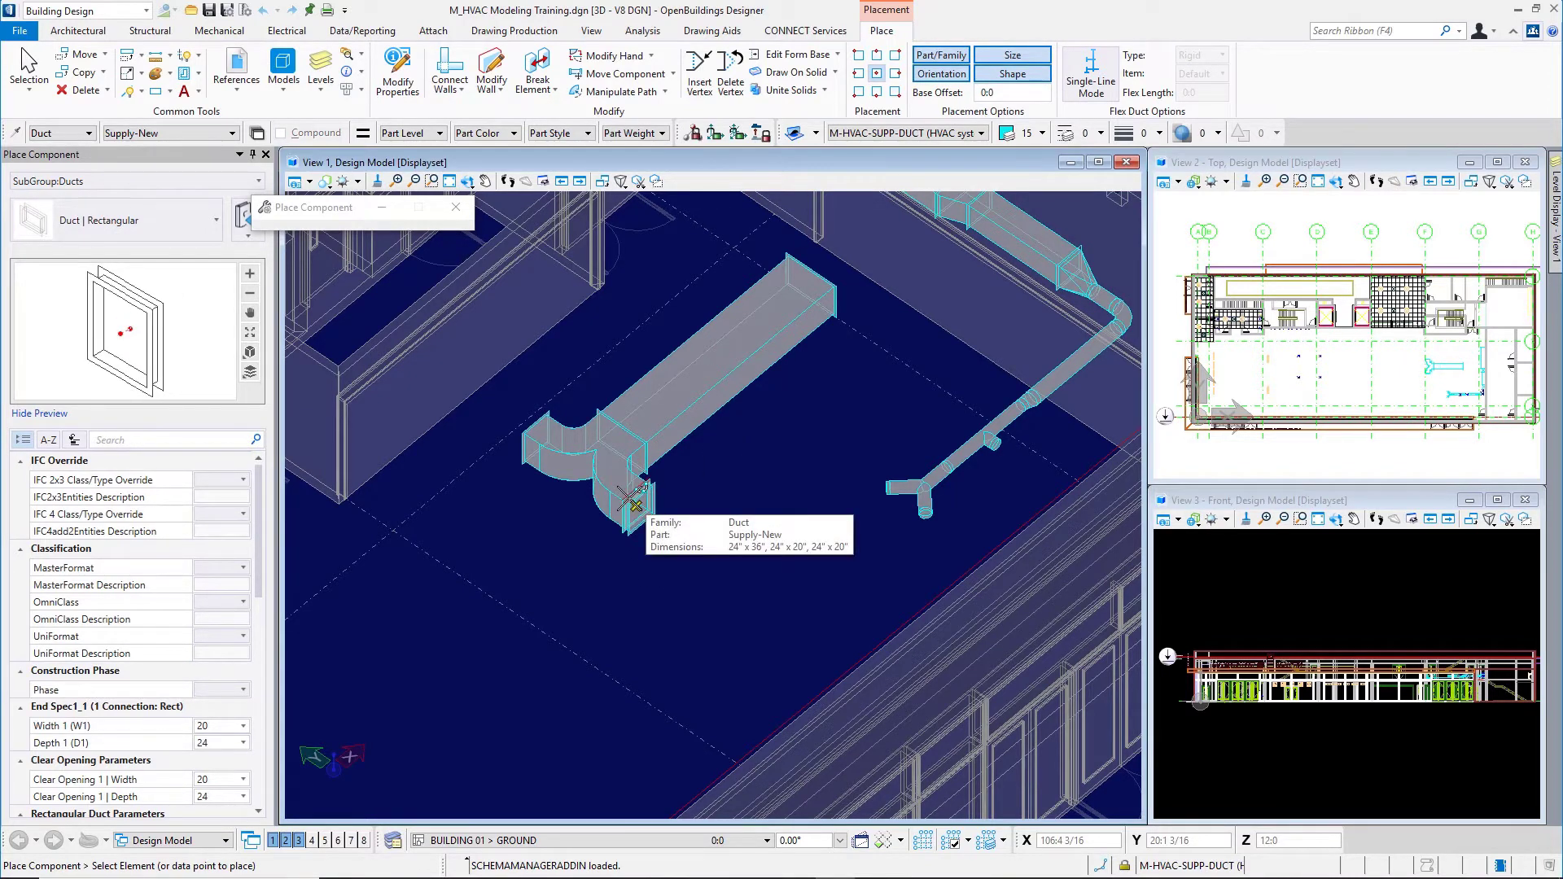
click(632, 500)
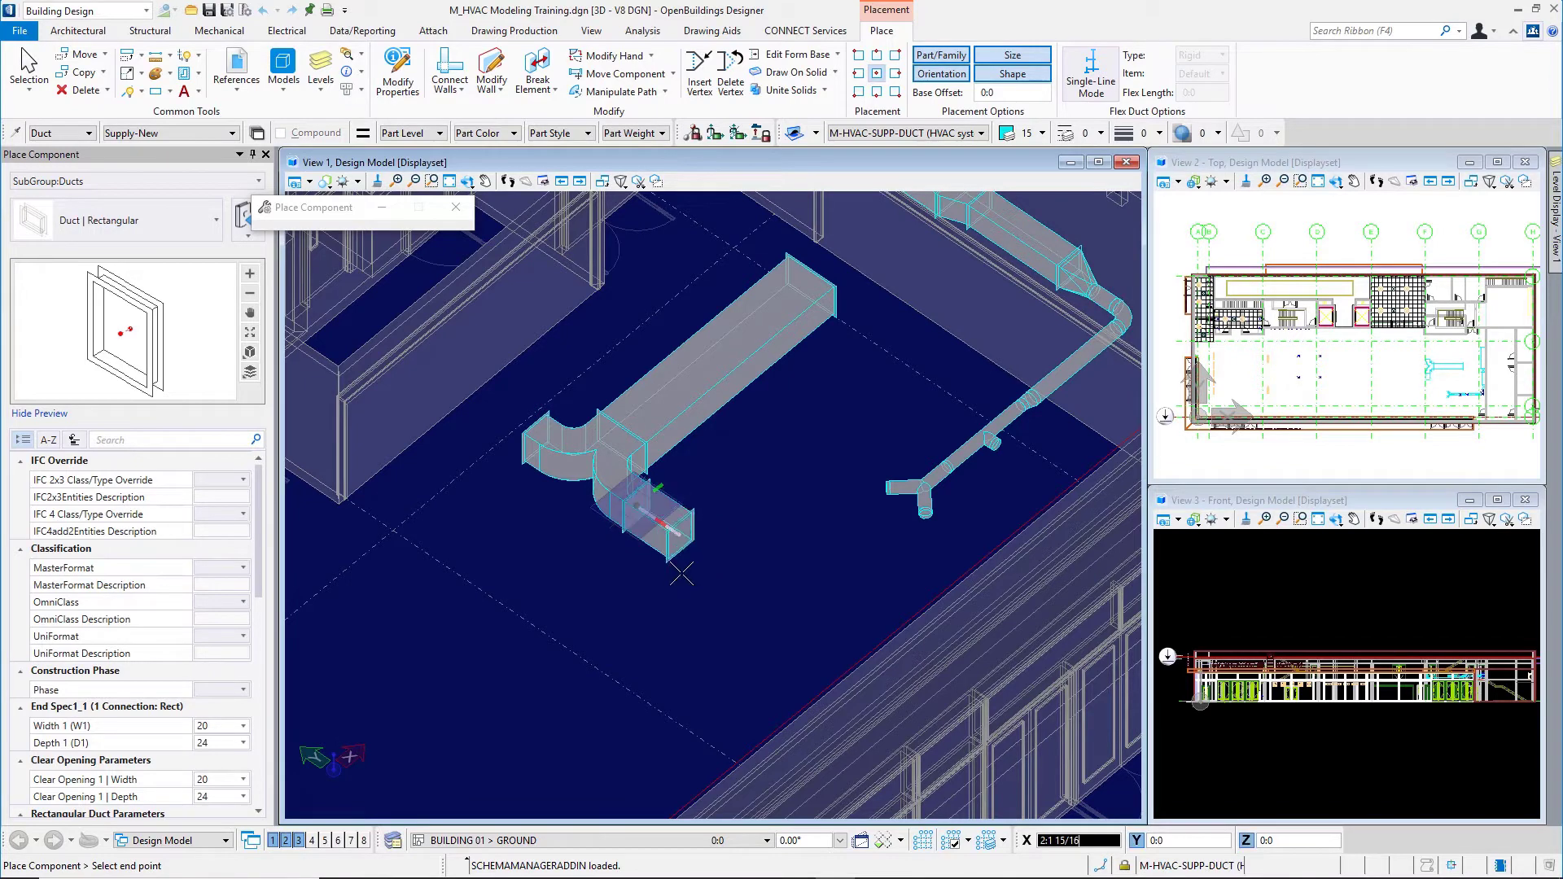
click(707, 593)
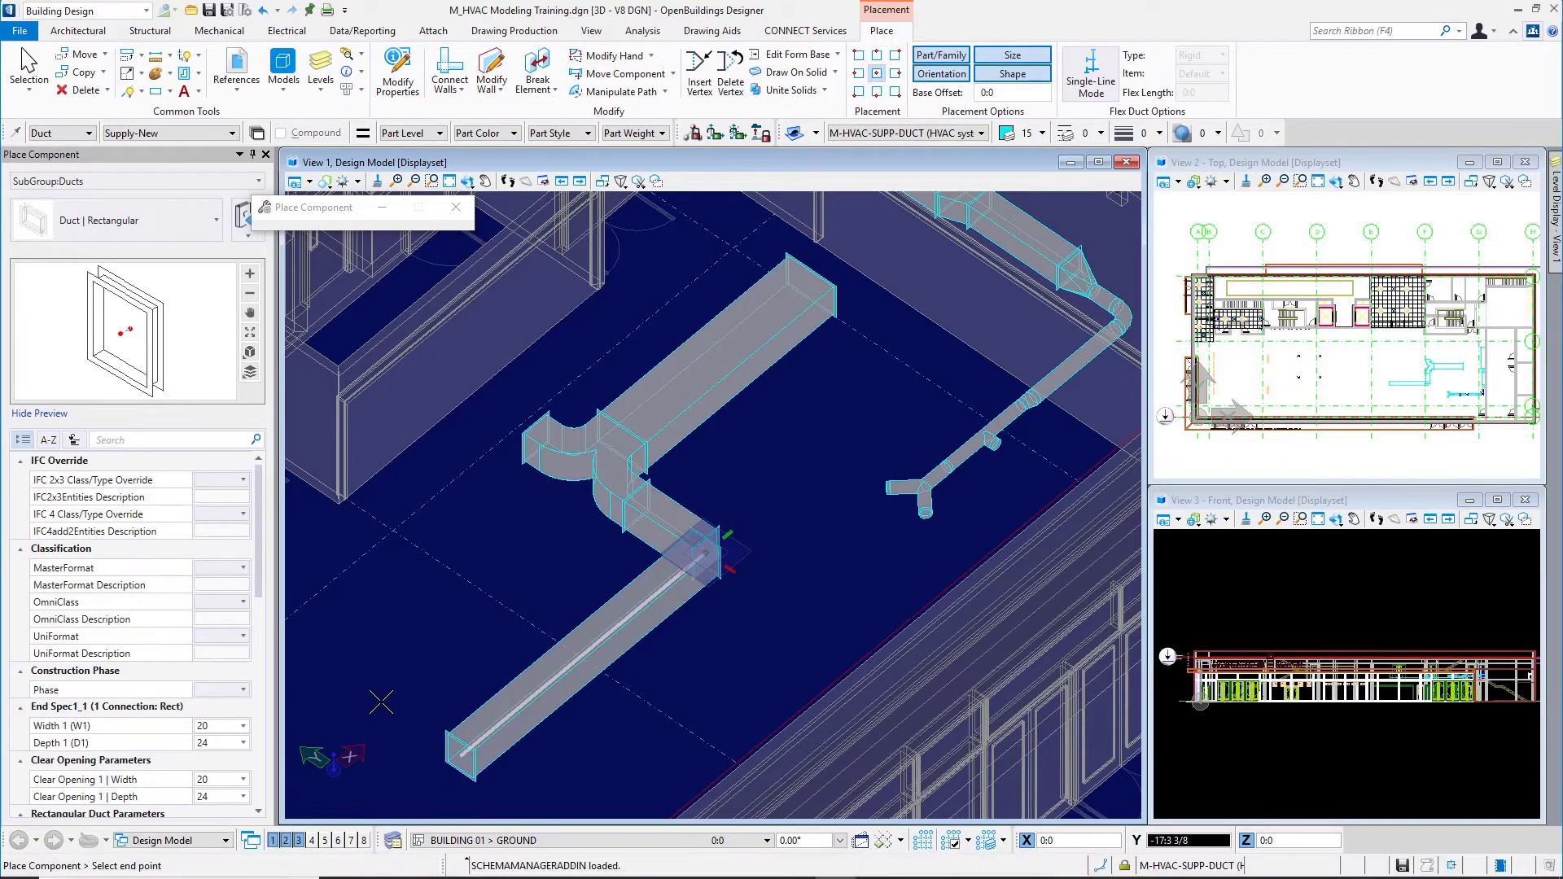
click(381, 703)
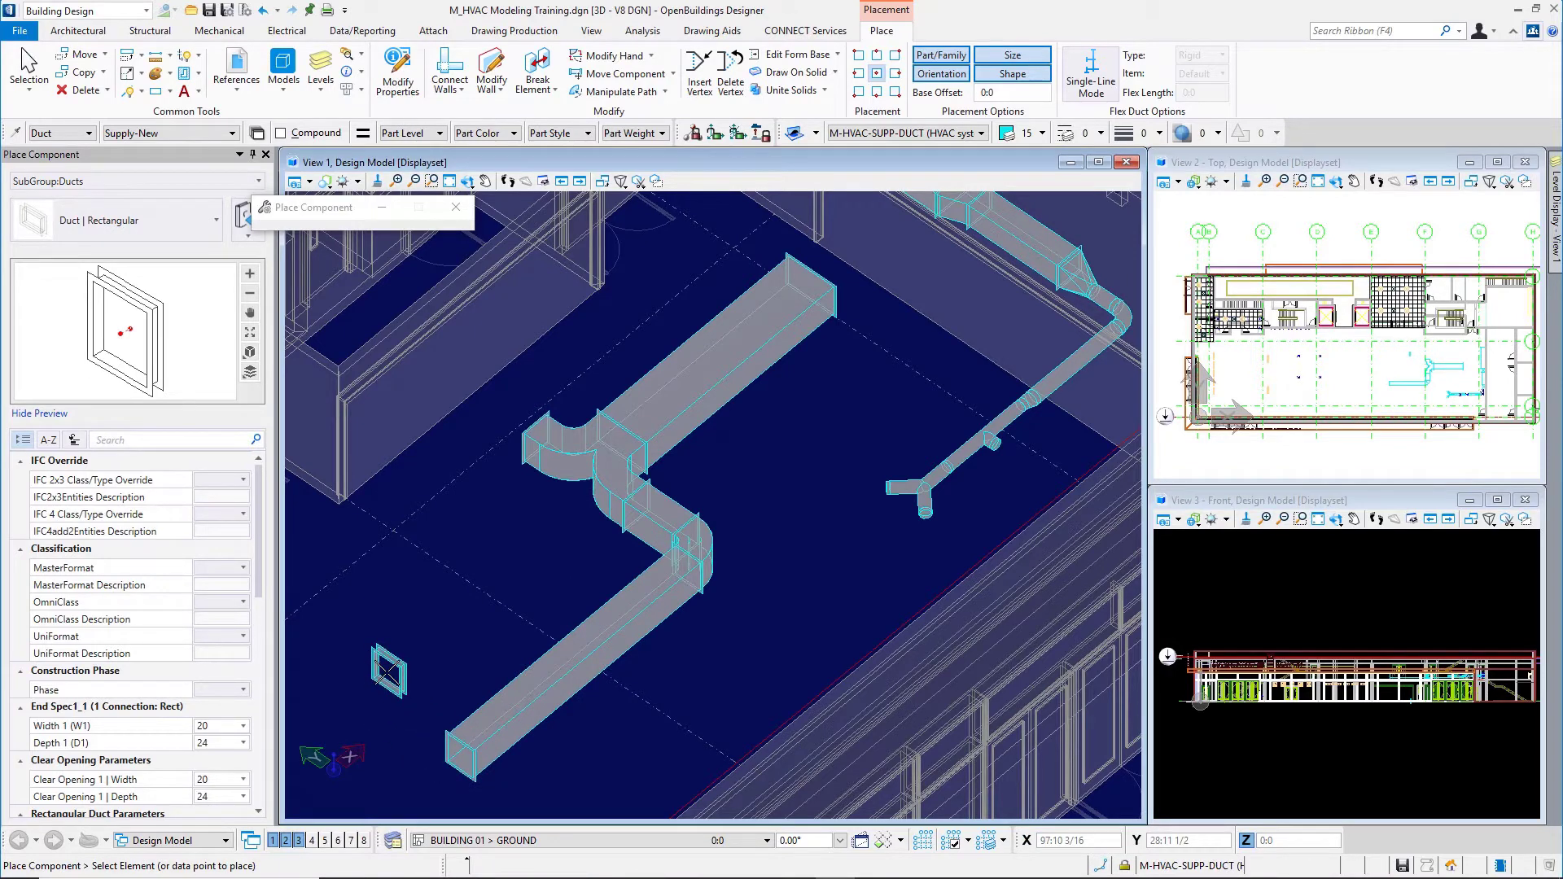
right_click(387, 673)
right_click(386, 672)
middle_drag(387, 673, 395, 502)
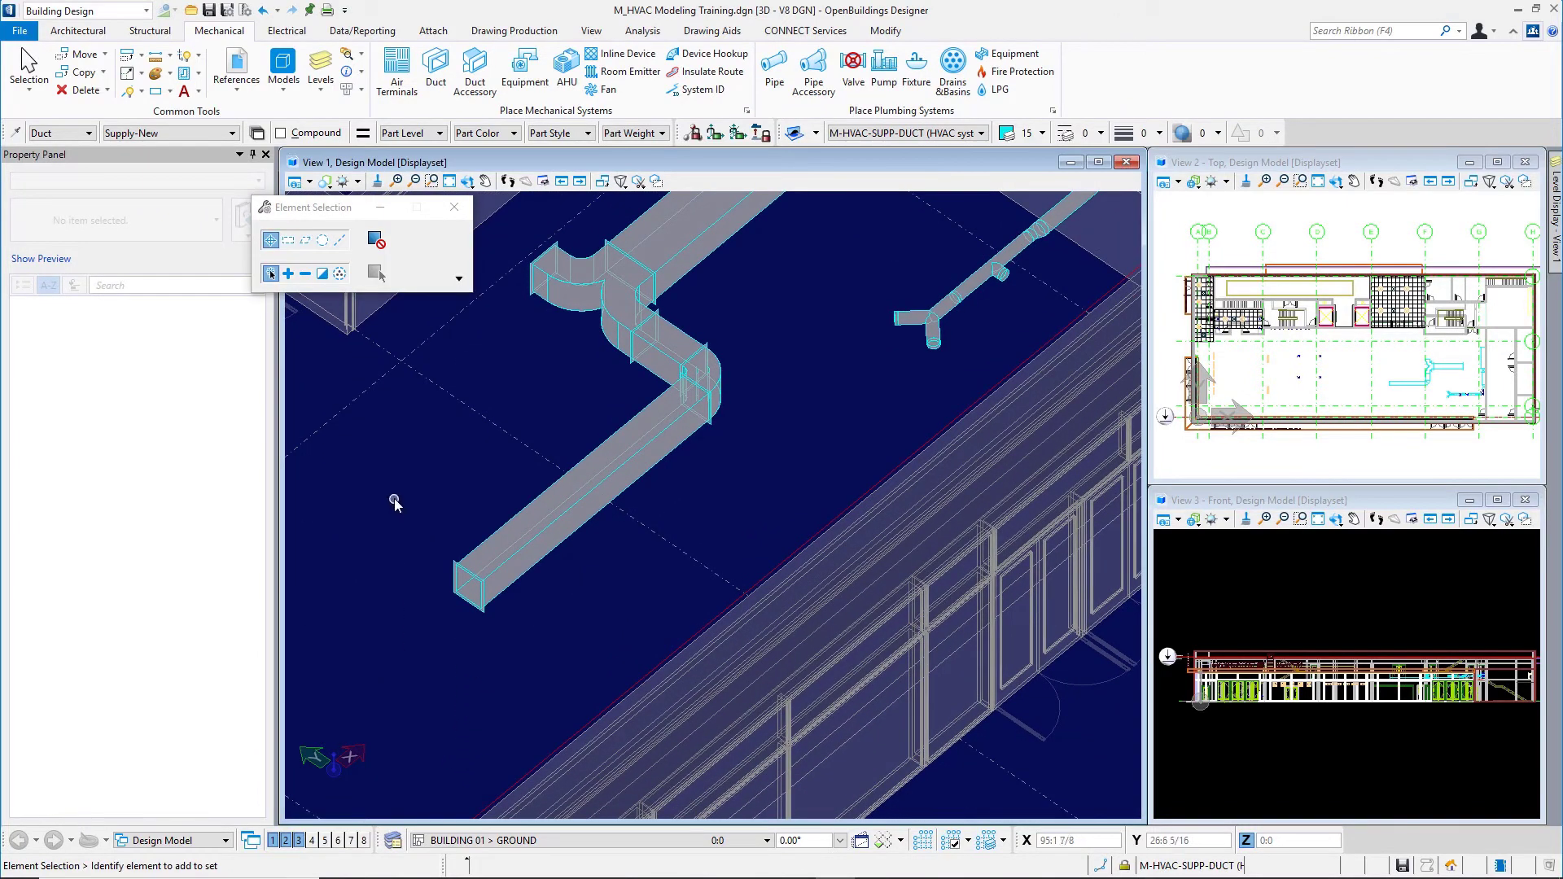
Start placing a duct accessory and find the Duct Fitting | Rectangular-Tee by searching for "Tee"
click(471, 88)
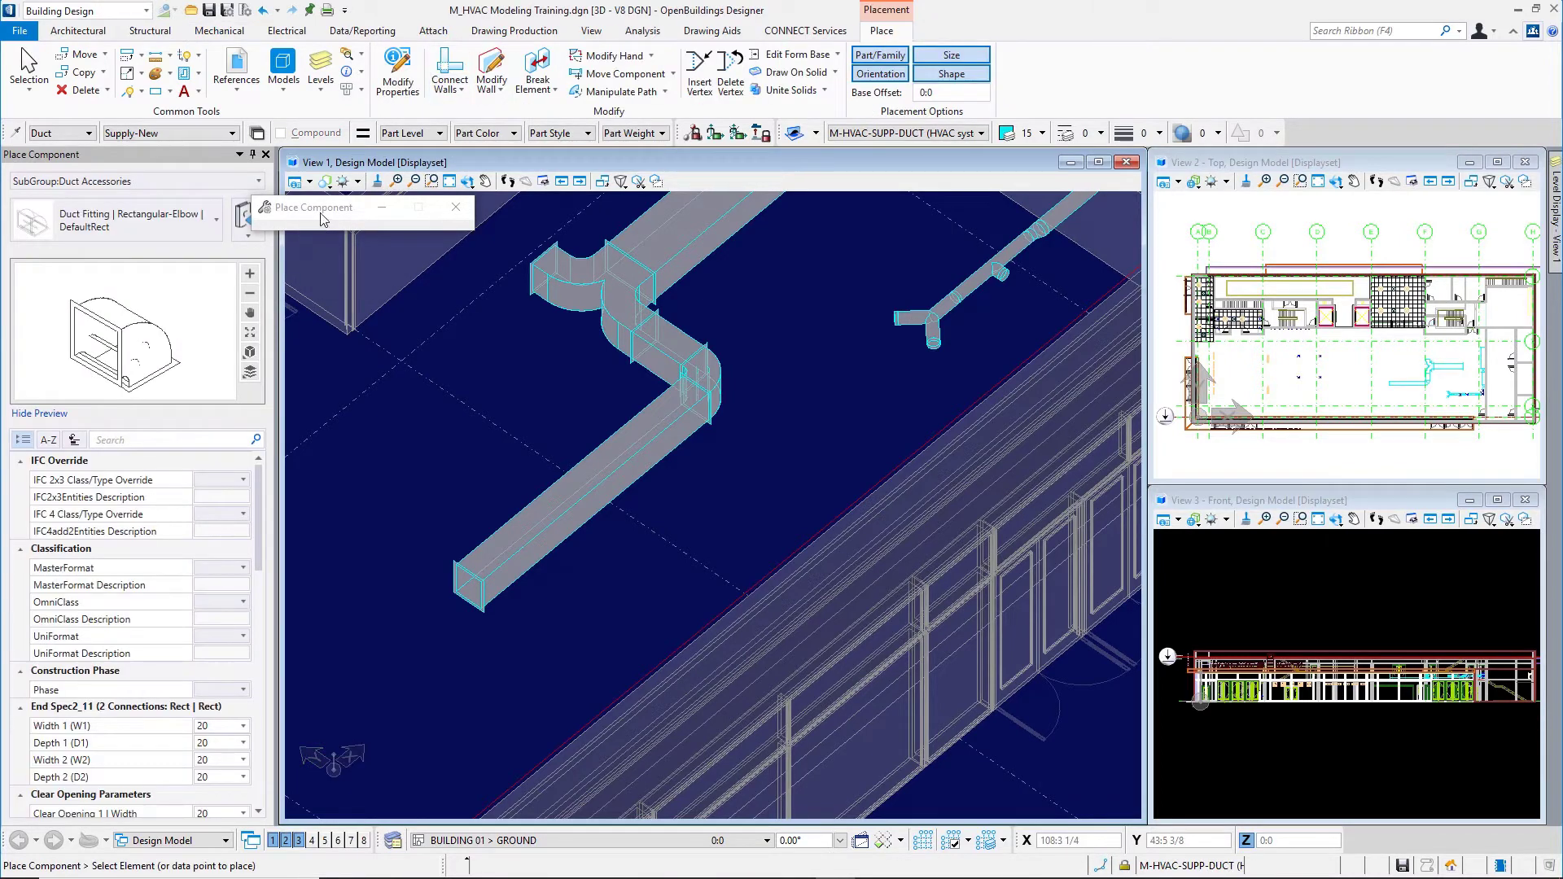
drag(323, 213, 419, 228)
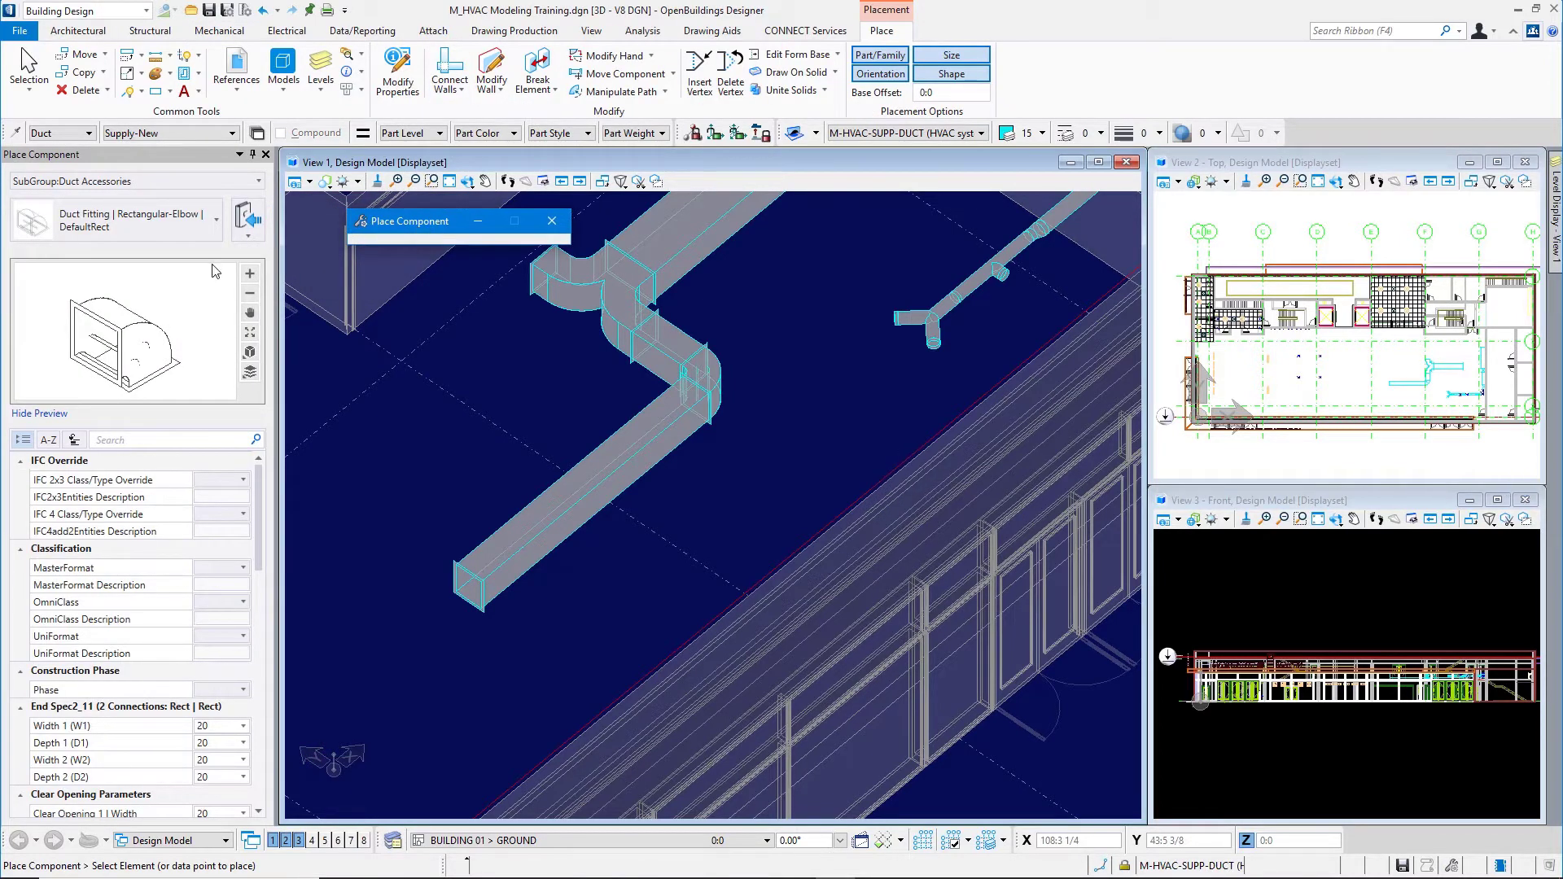
click(172, 232)
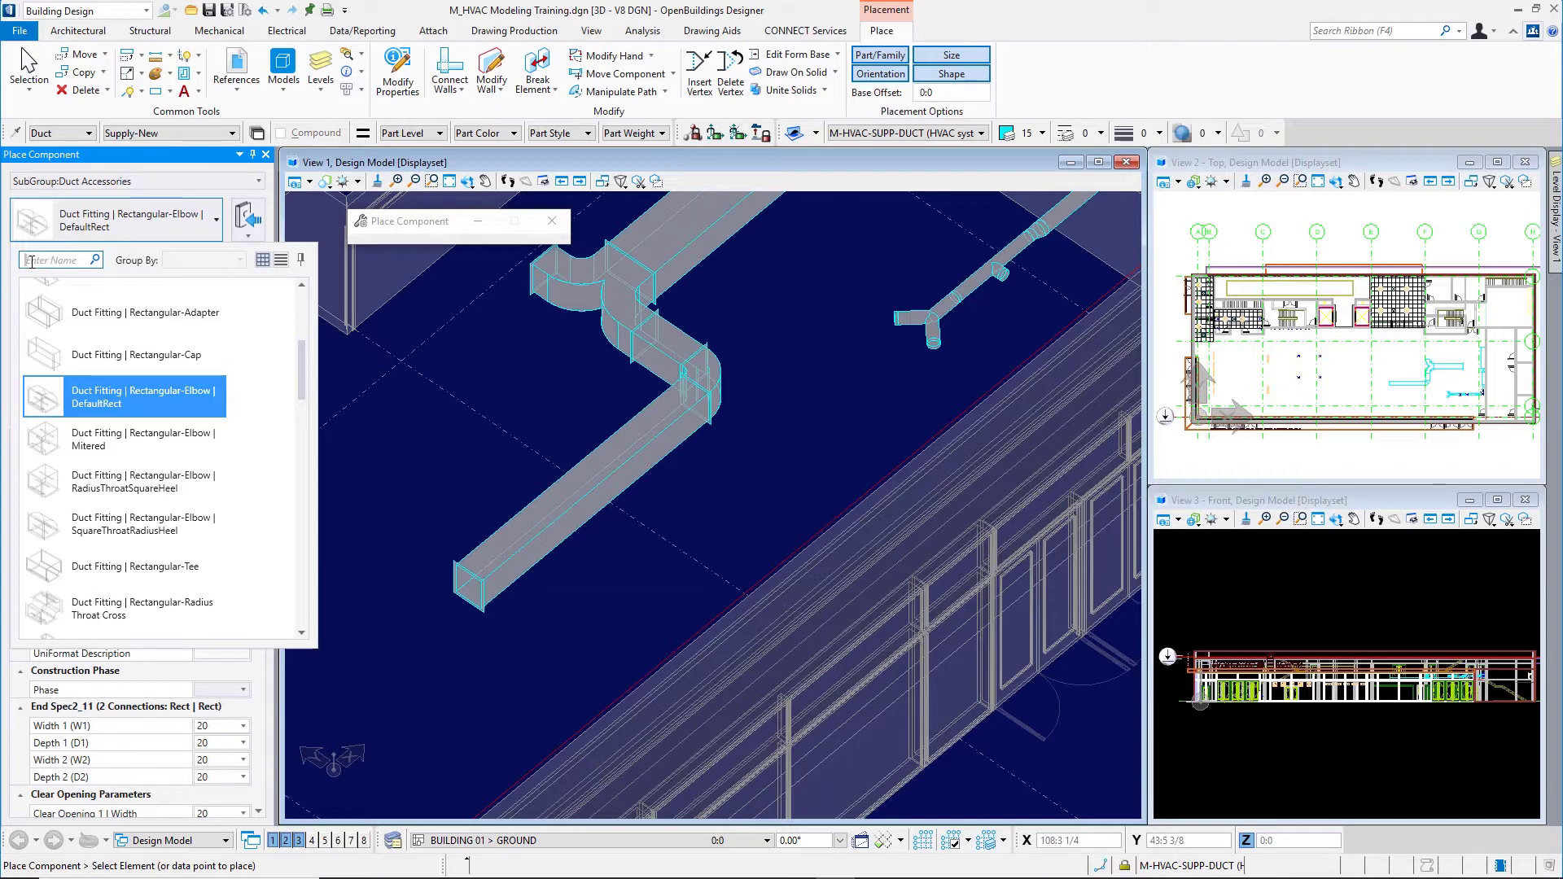
click(30, 260)
text(Tee)
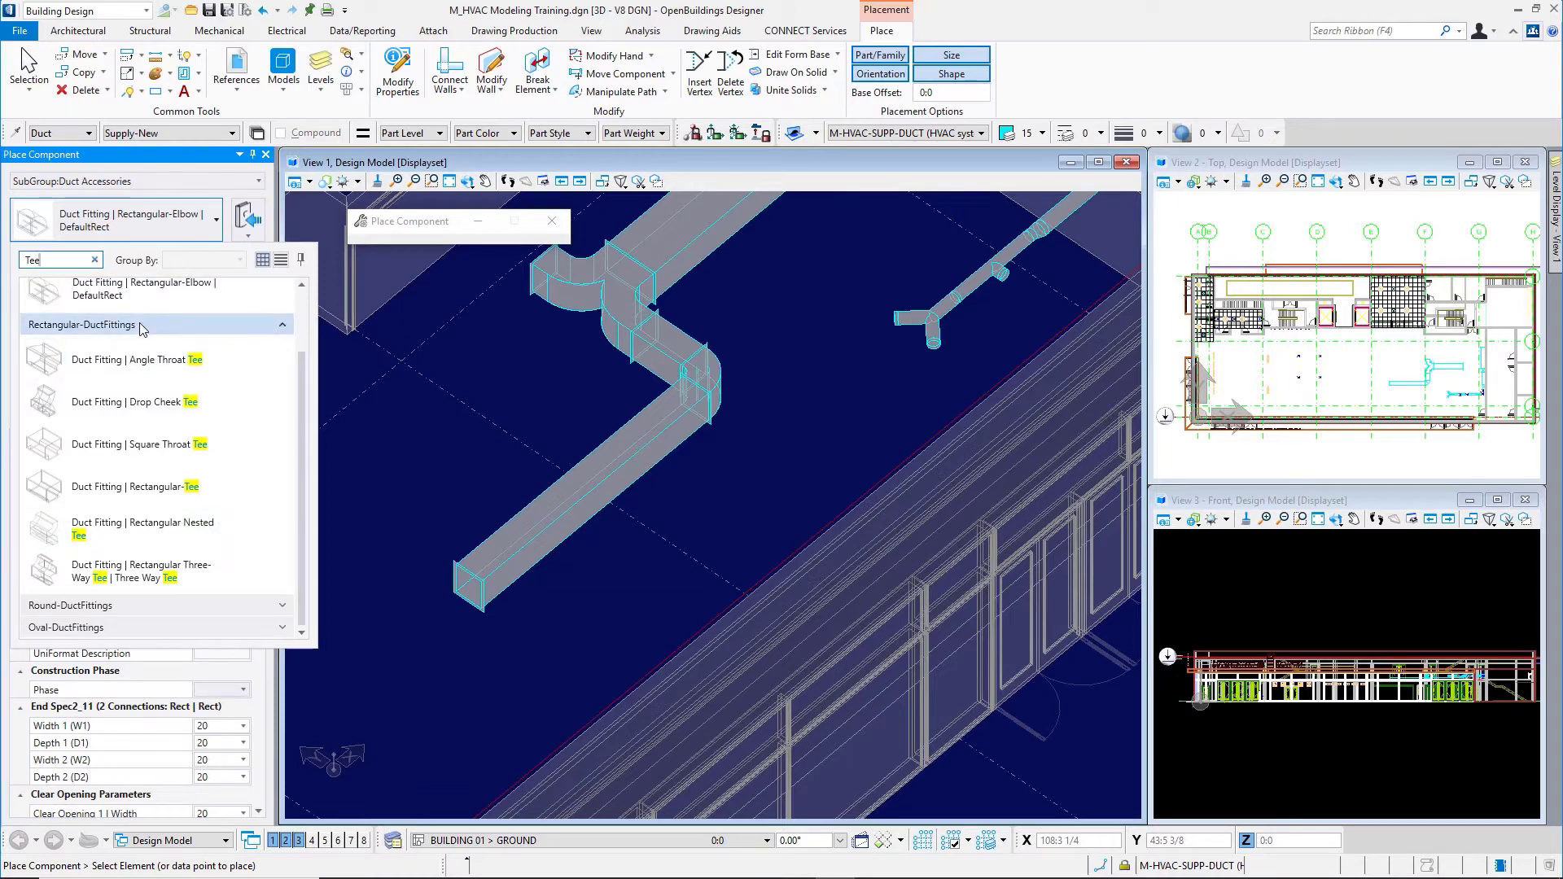
click(154, 493)
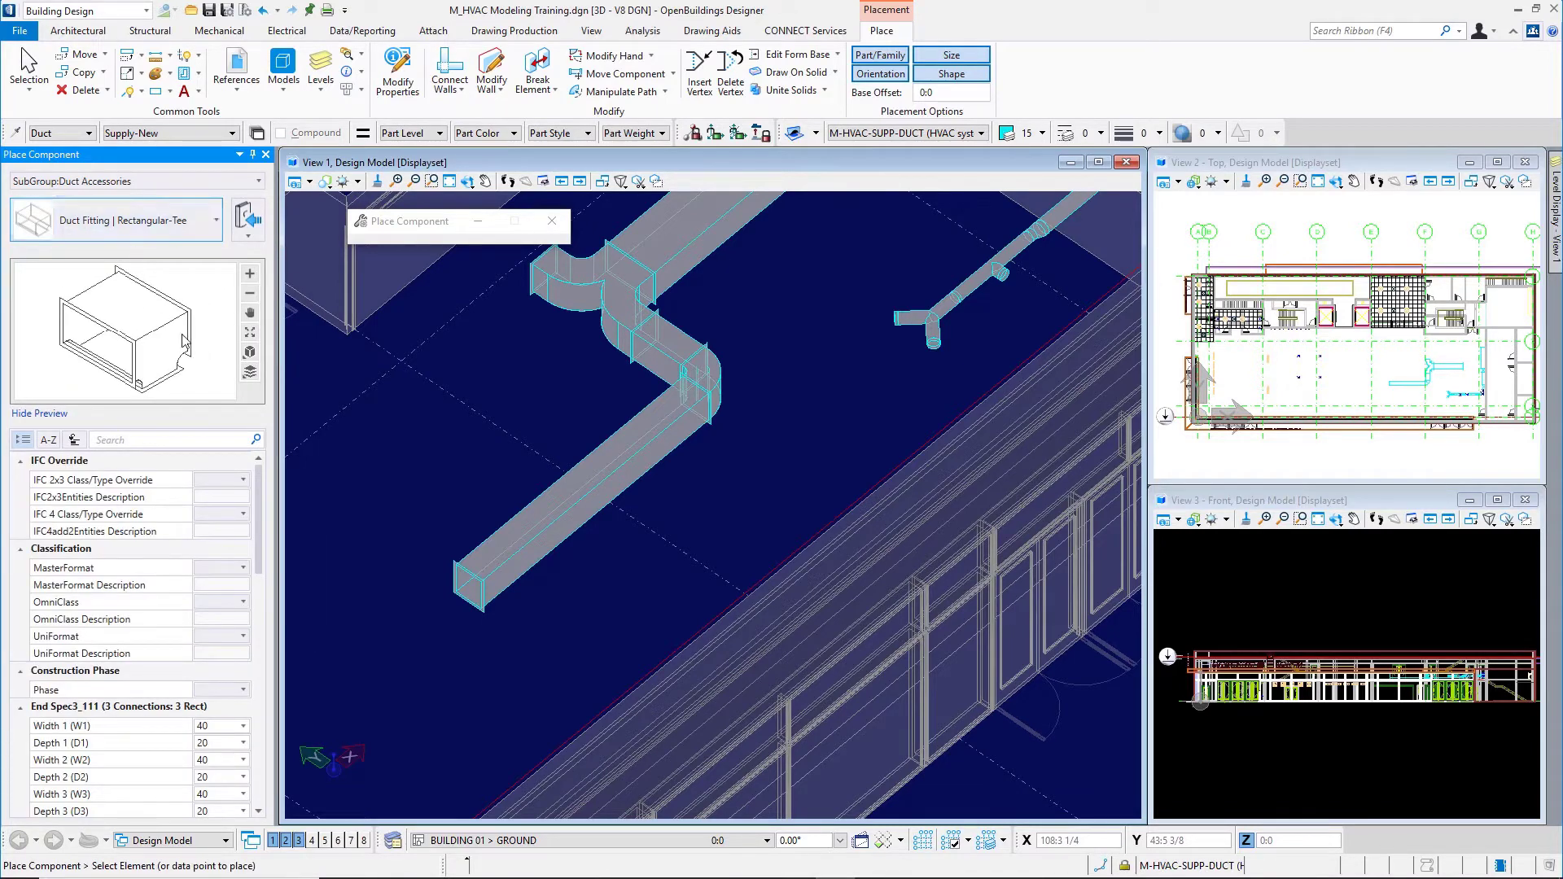
Set the tee's construction phase to New Construction
drag(192, 484, 165, 484)
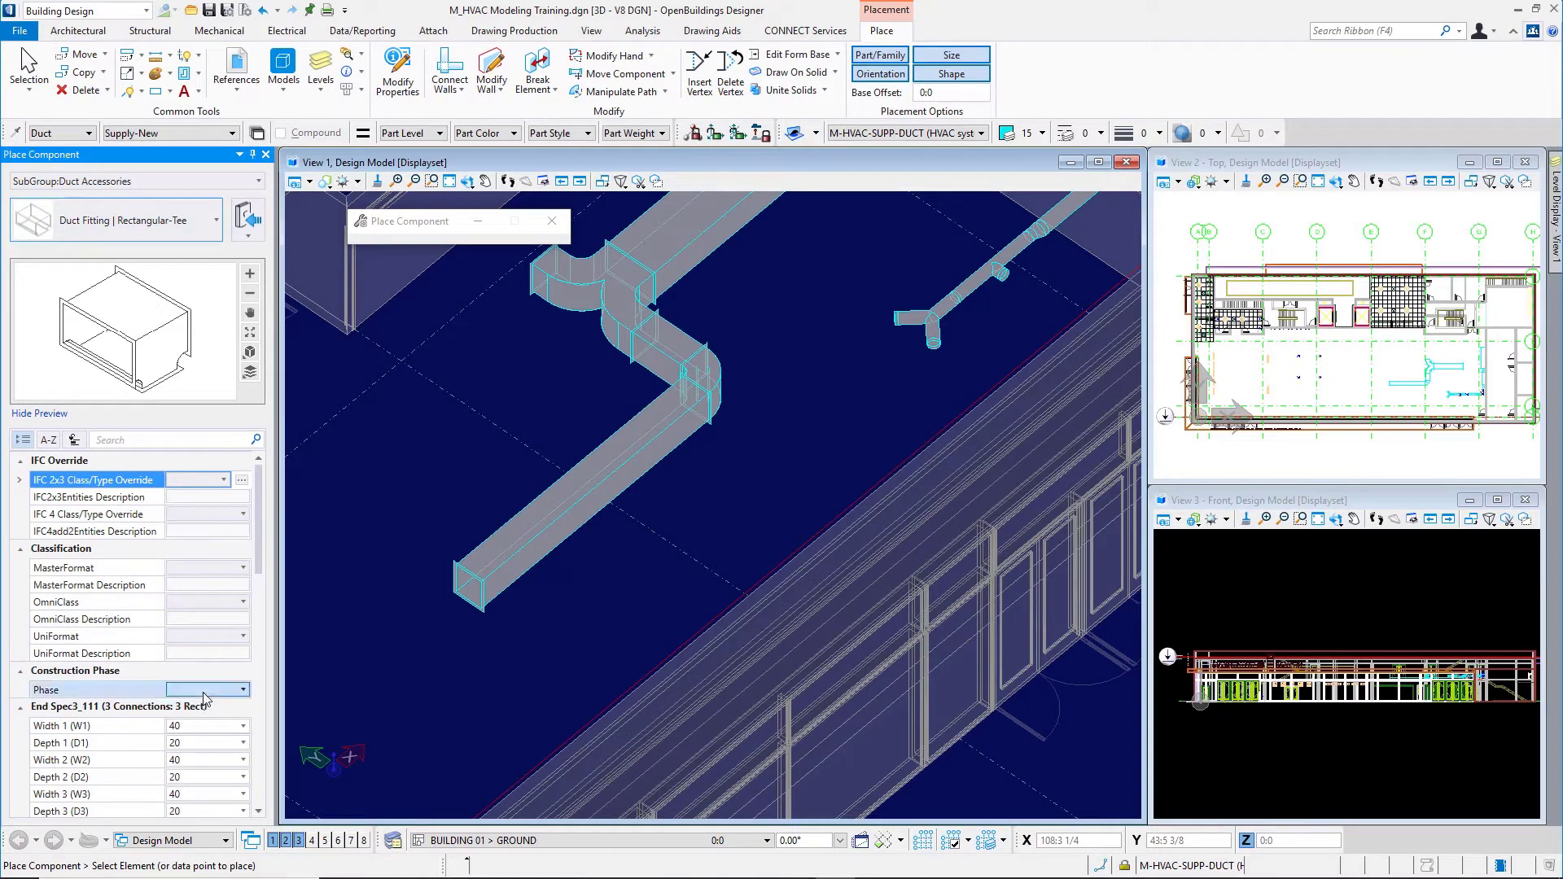
click(199, 690)
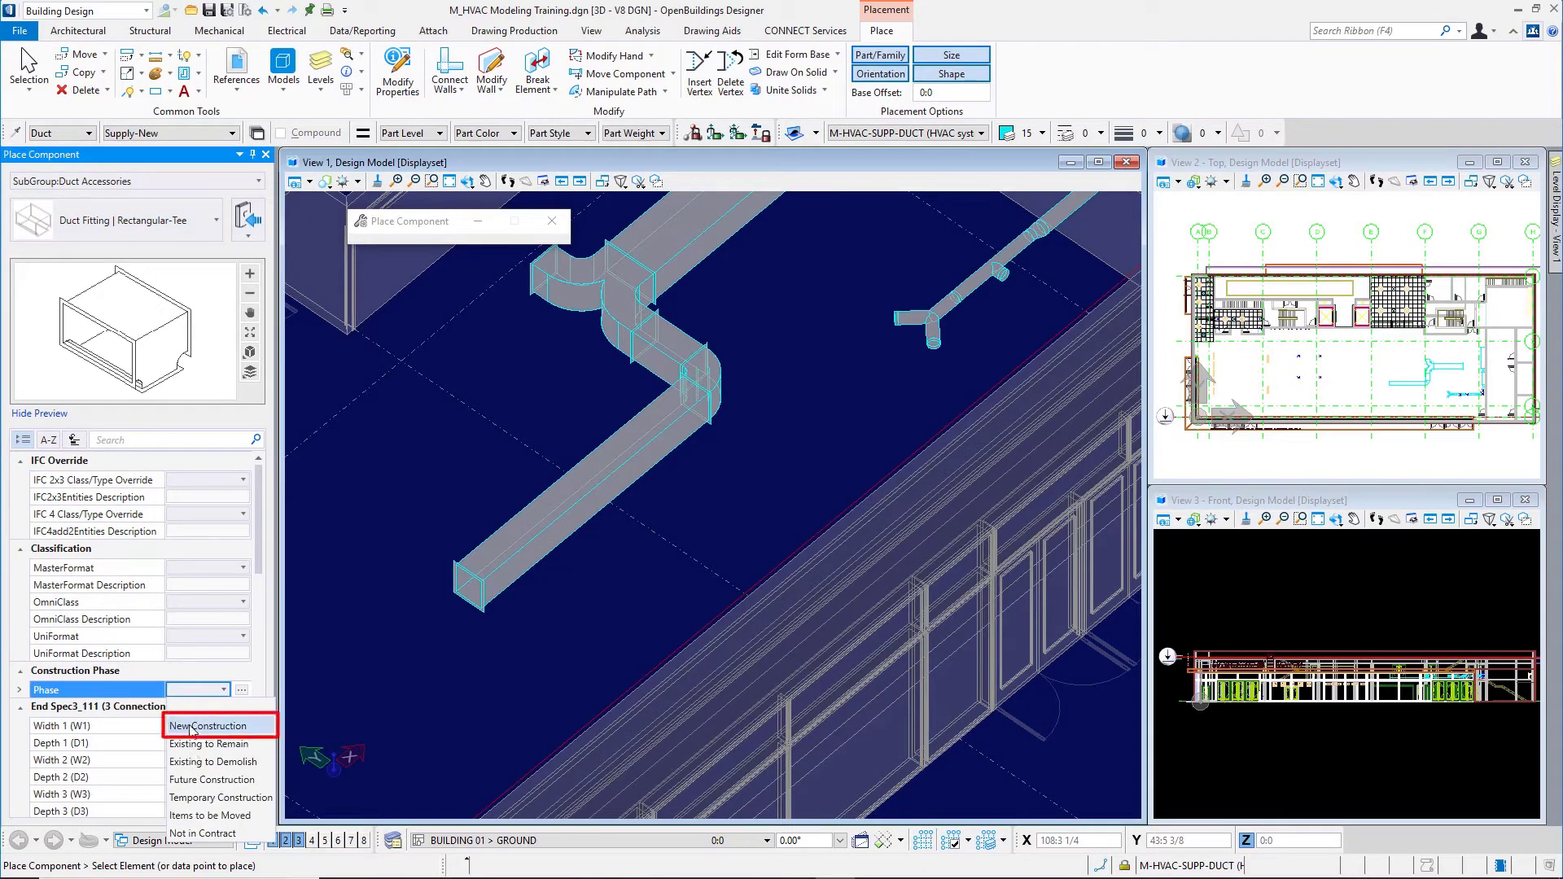
click(192, 727)
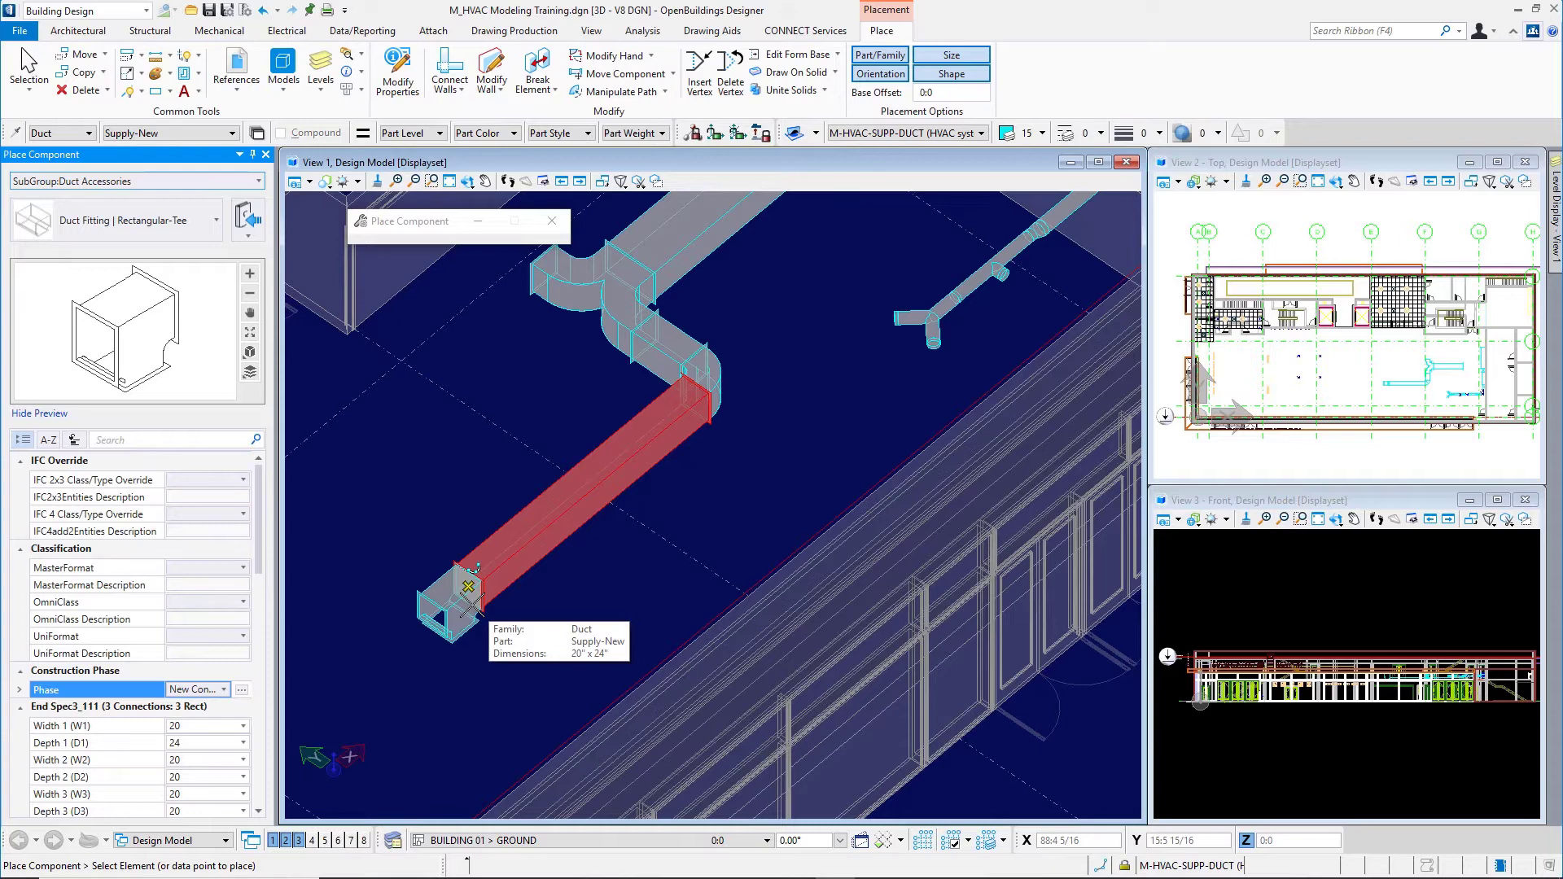
Attach the tee to the new duct's open end and insert it inline within the run with Set Inline FITTING mode
key(F11)
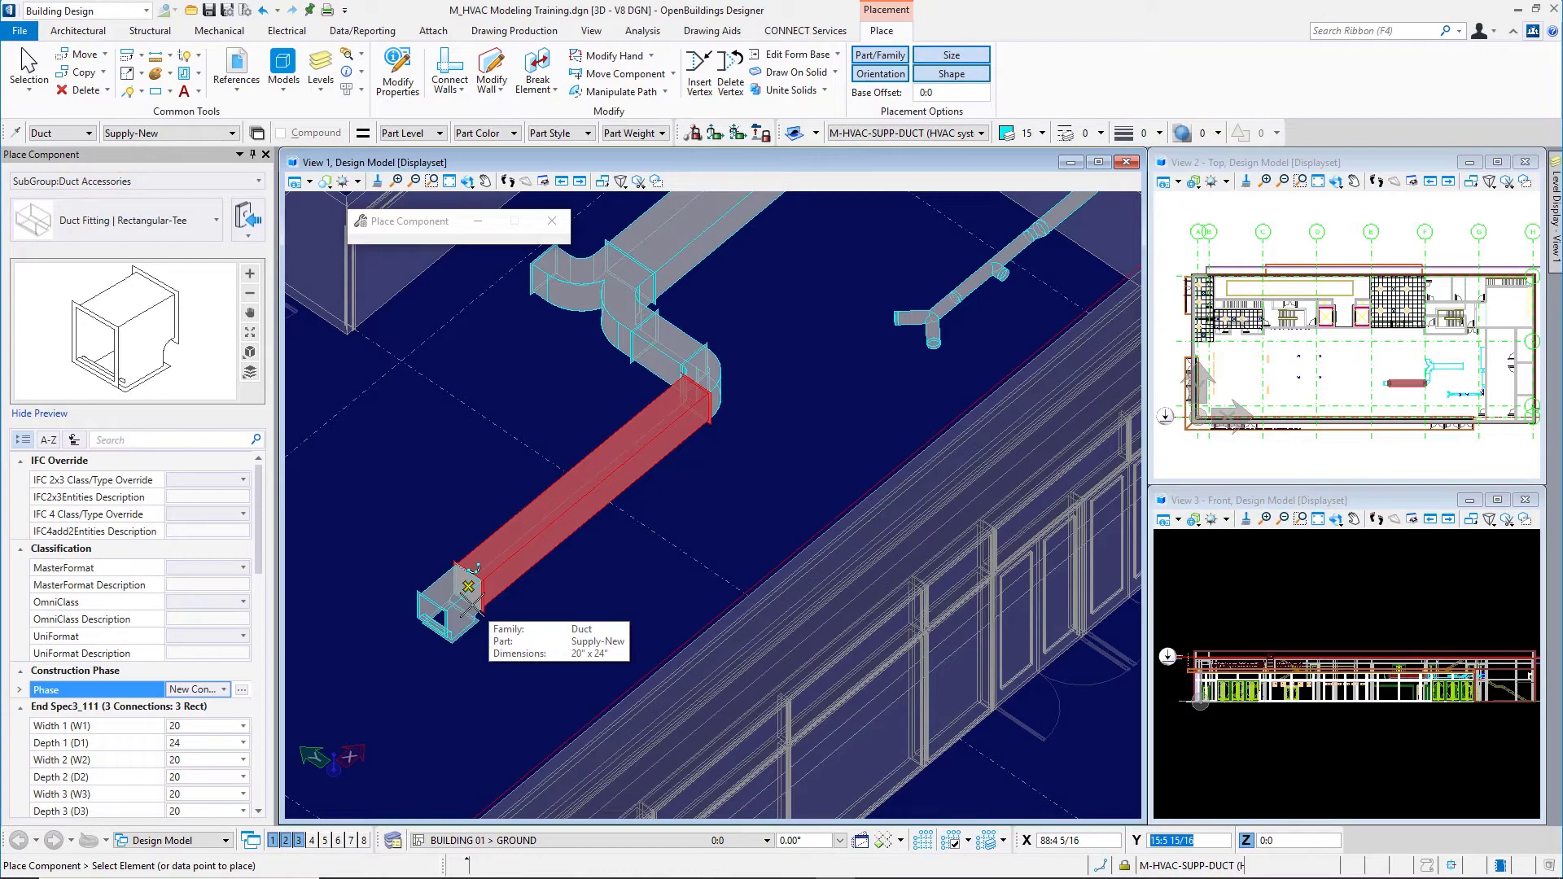
key(r)
key(i)
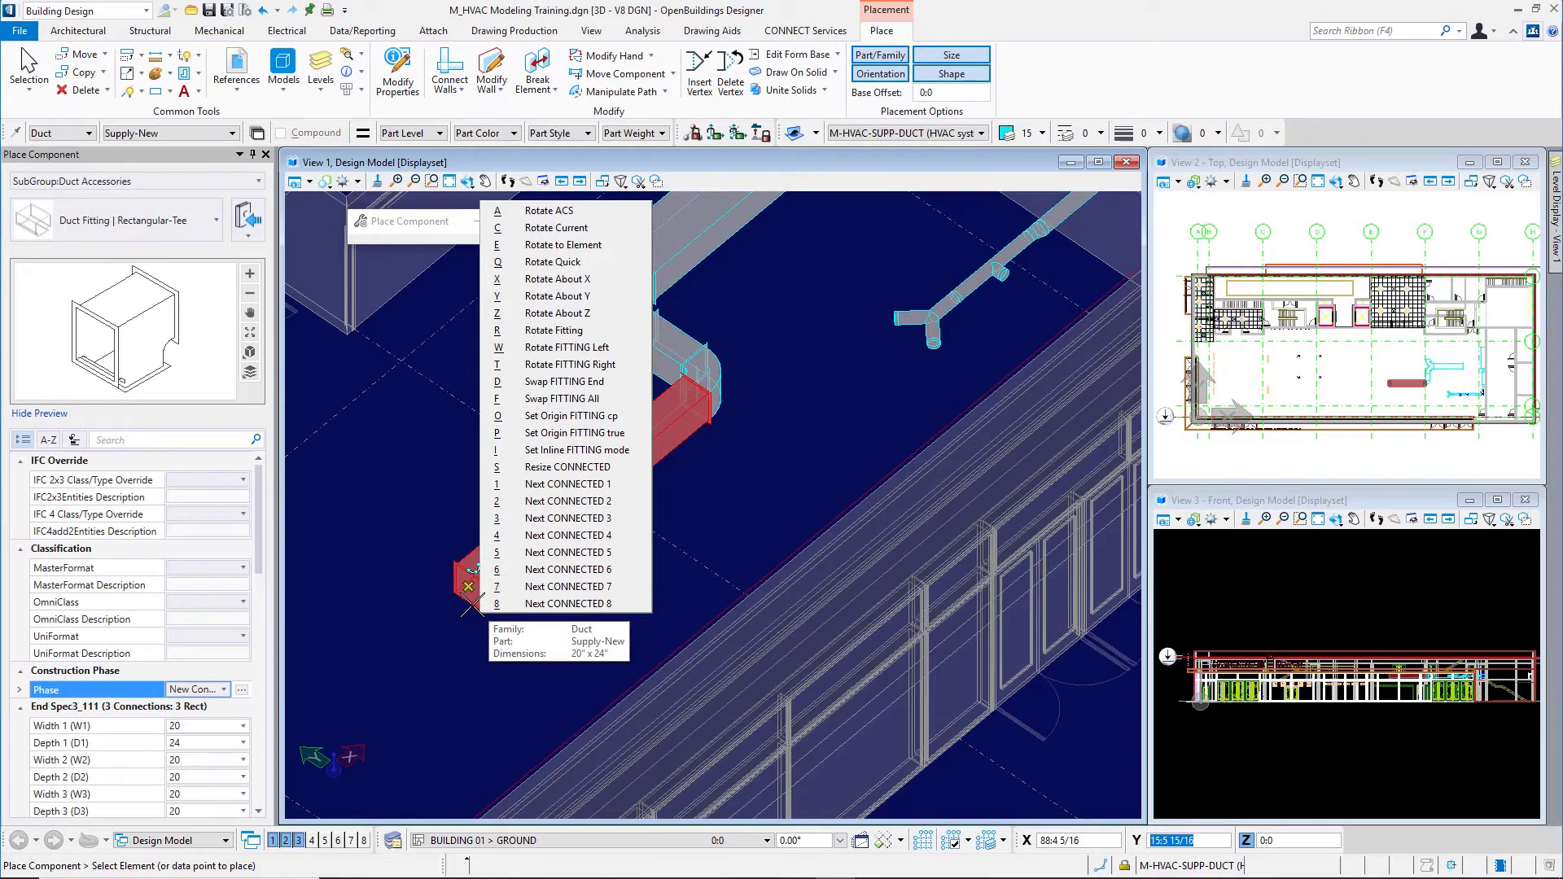
key(i)
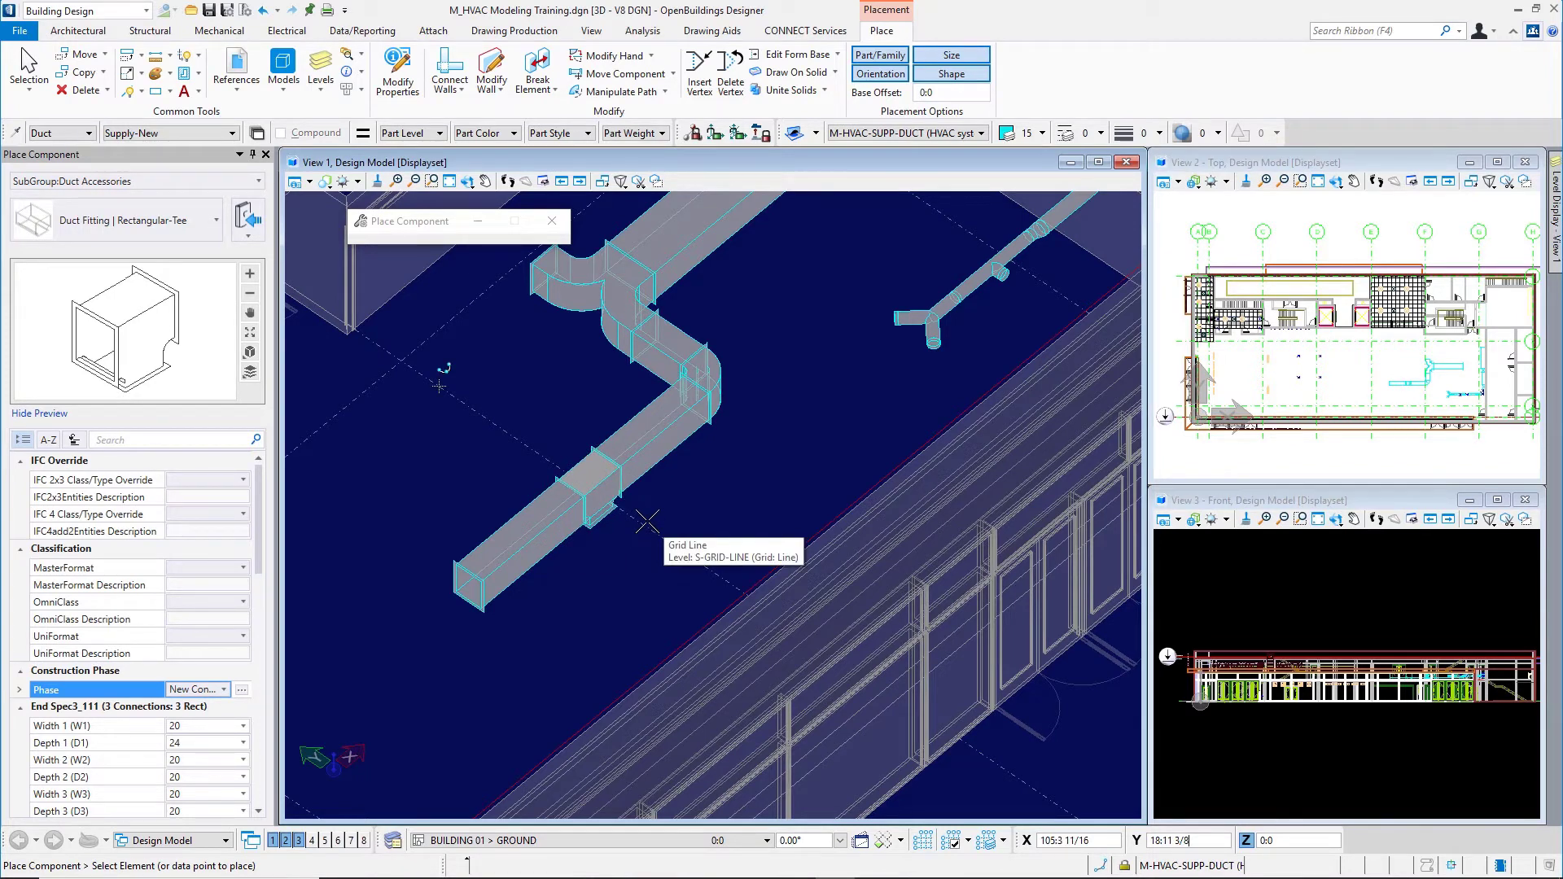
Rotate the inline tee with Rotate FITTING Left until its branch points sideways toward the exterior wall, and end the placement
key(r)
key(w)
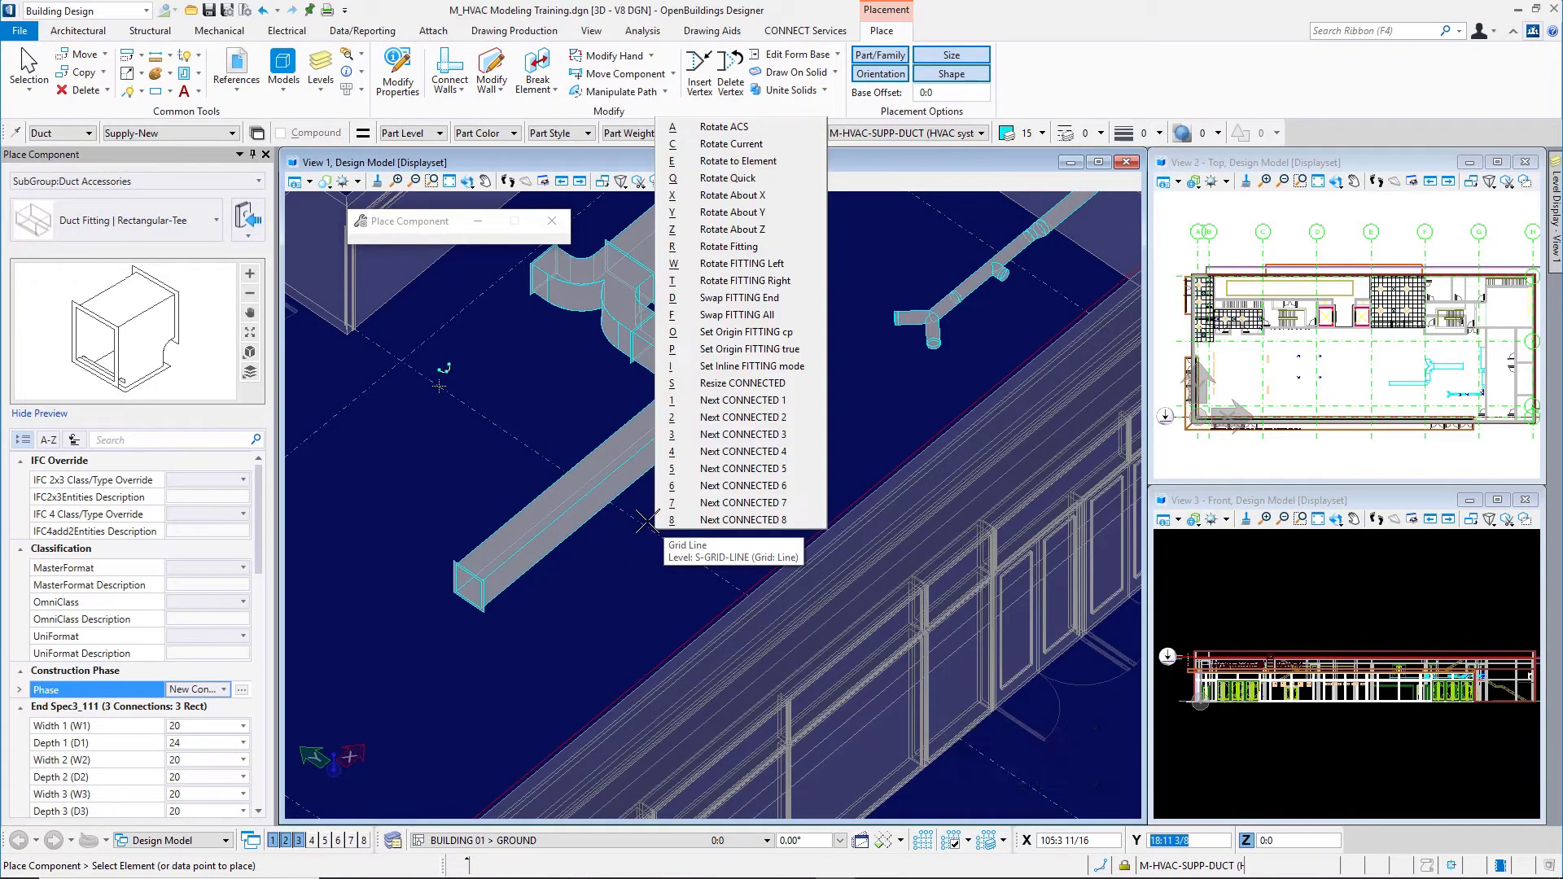
key(w)
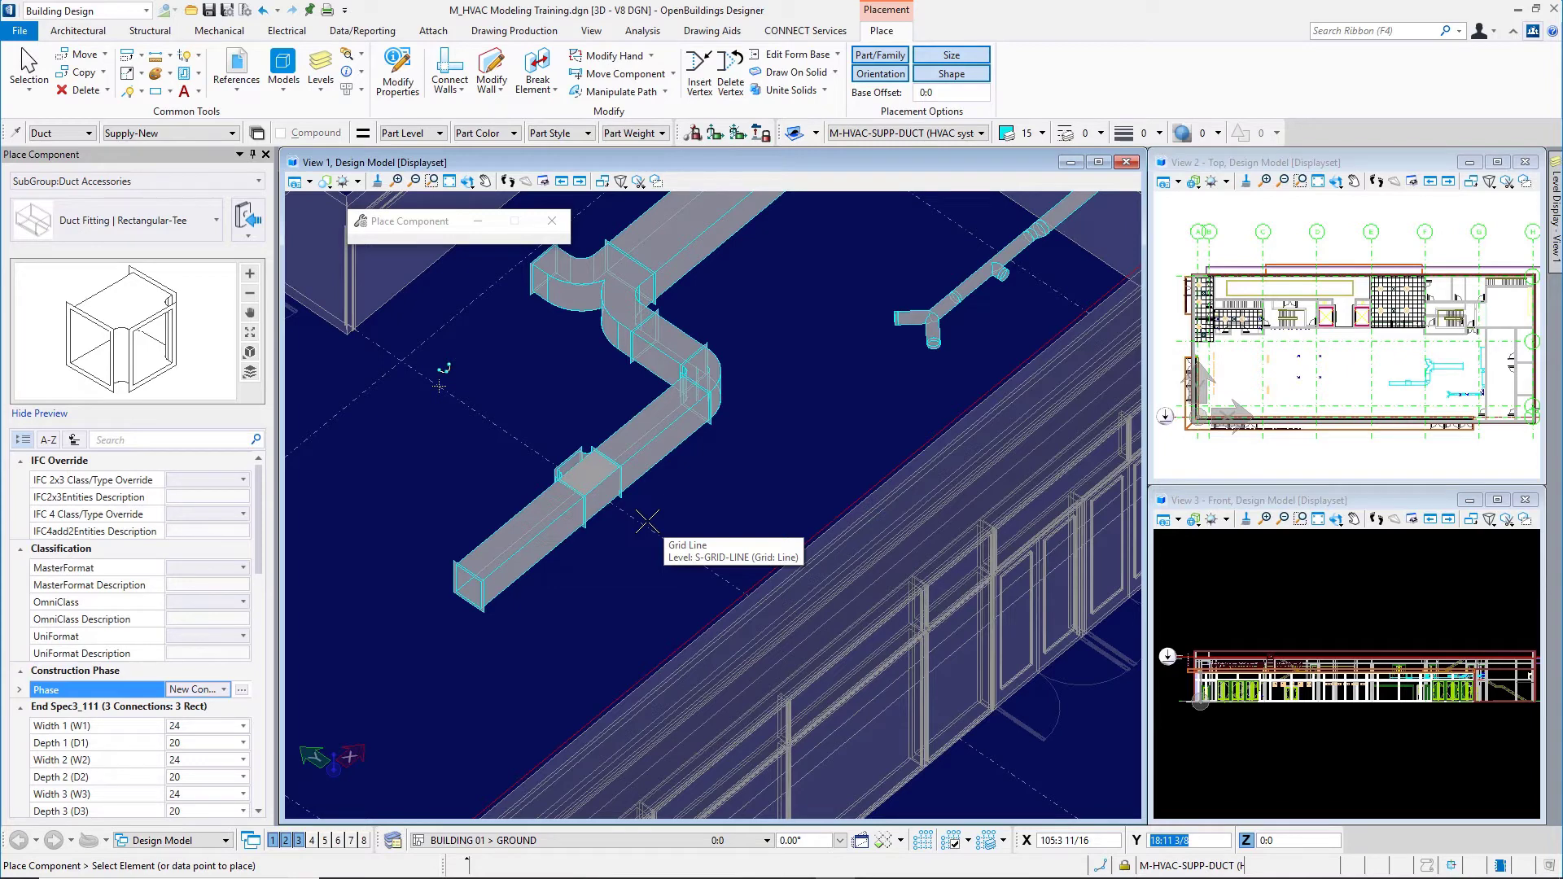
key(w)
key(w)
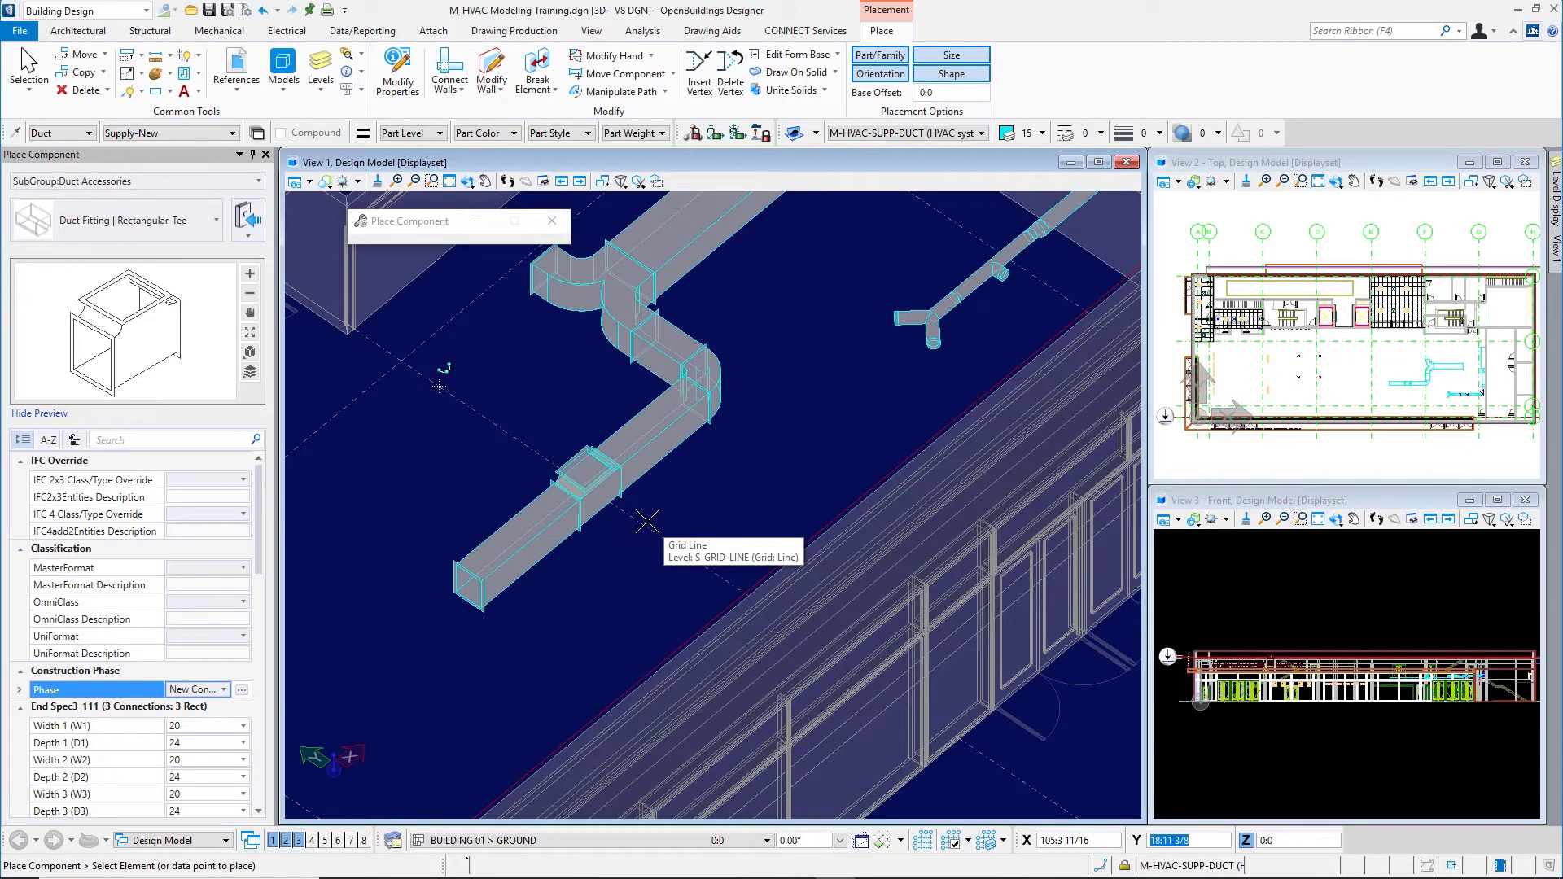
key(ctrl+z)
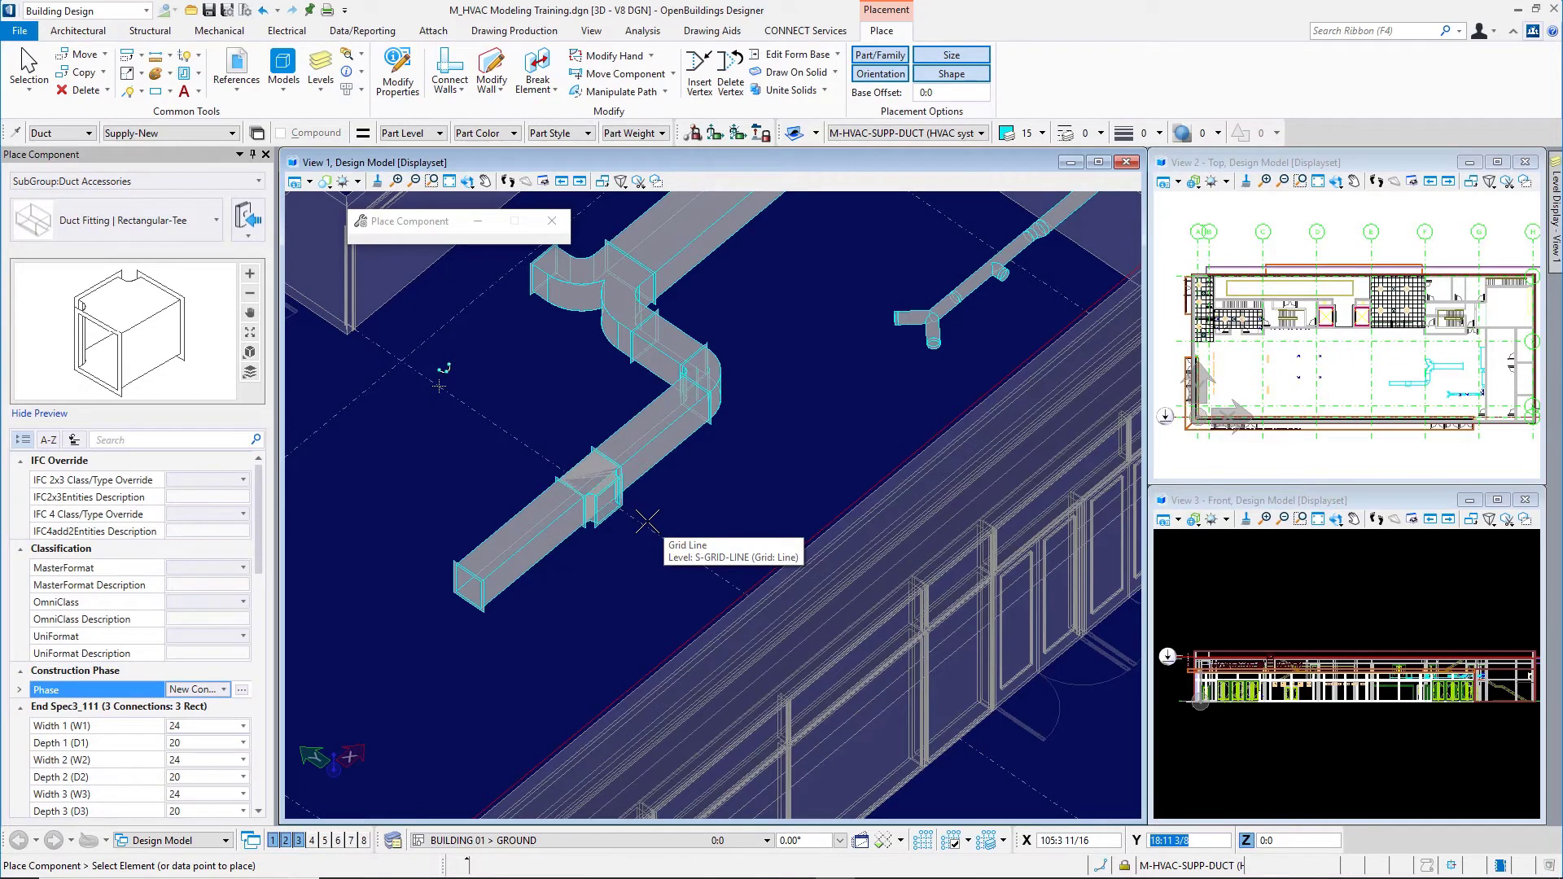
key(ctrl+z)
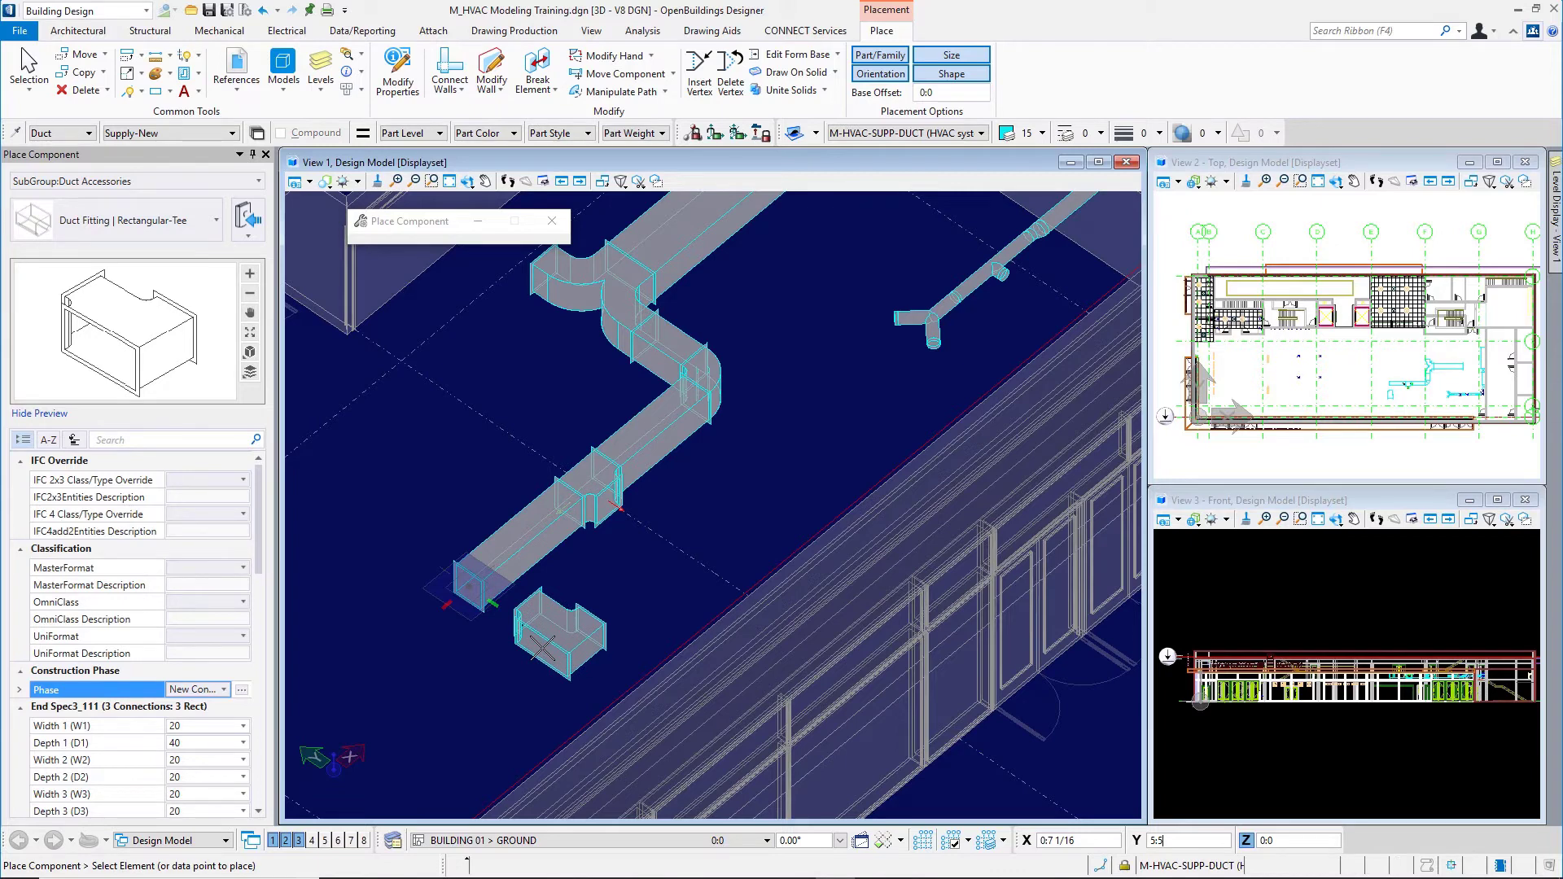
key(r)
key(i)
right_click(542, 649)
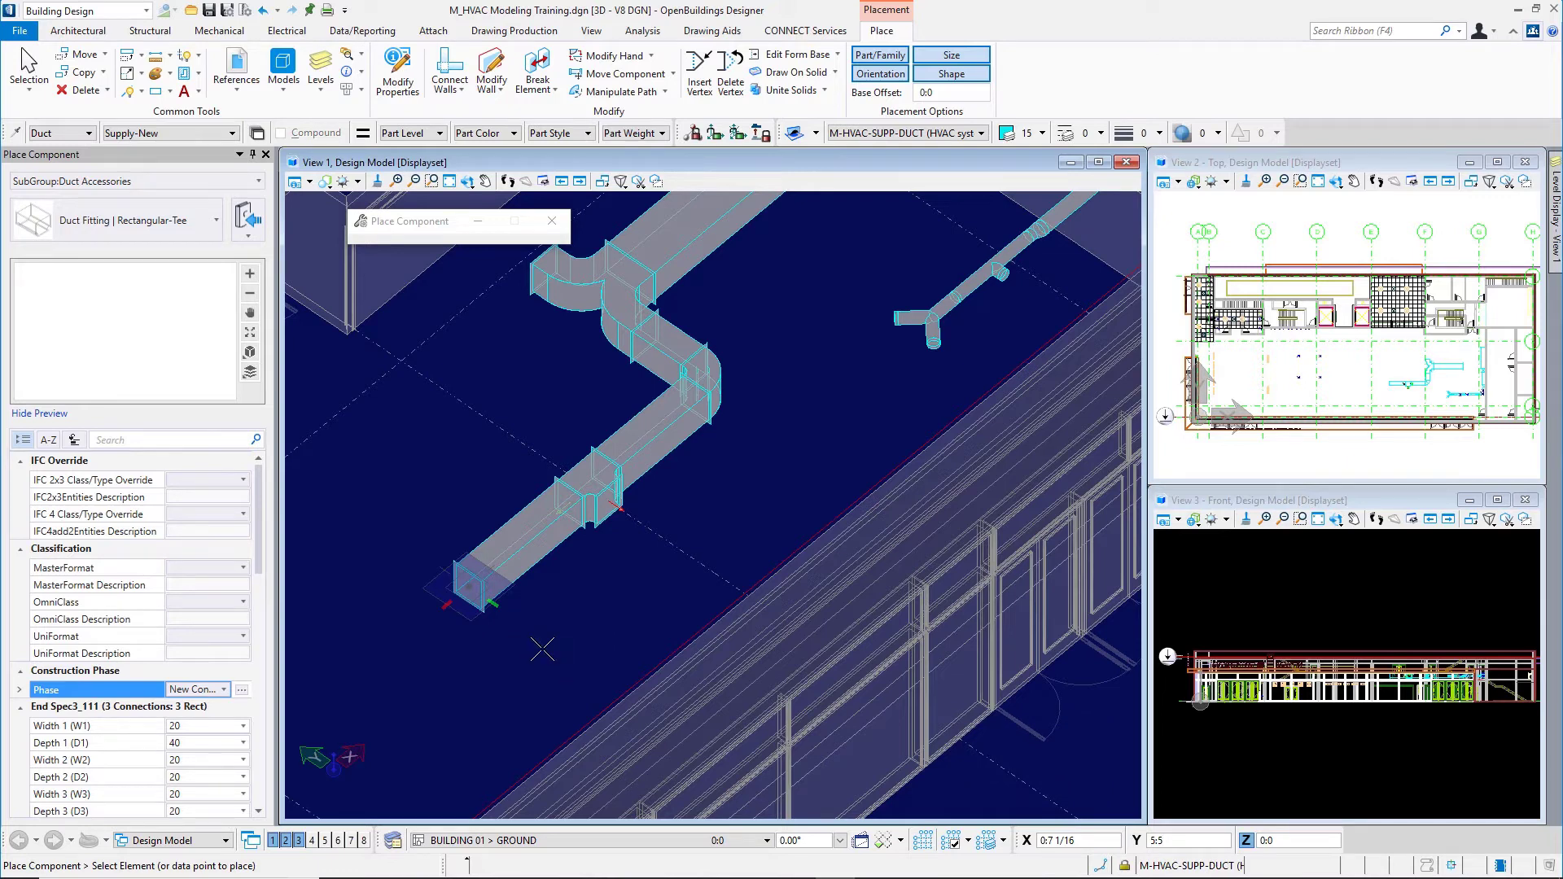
right_click(542, 649)
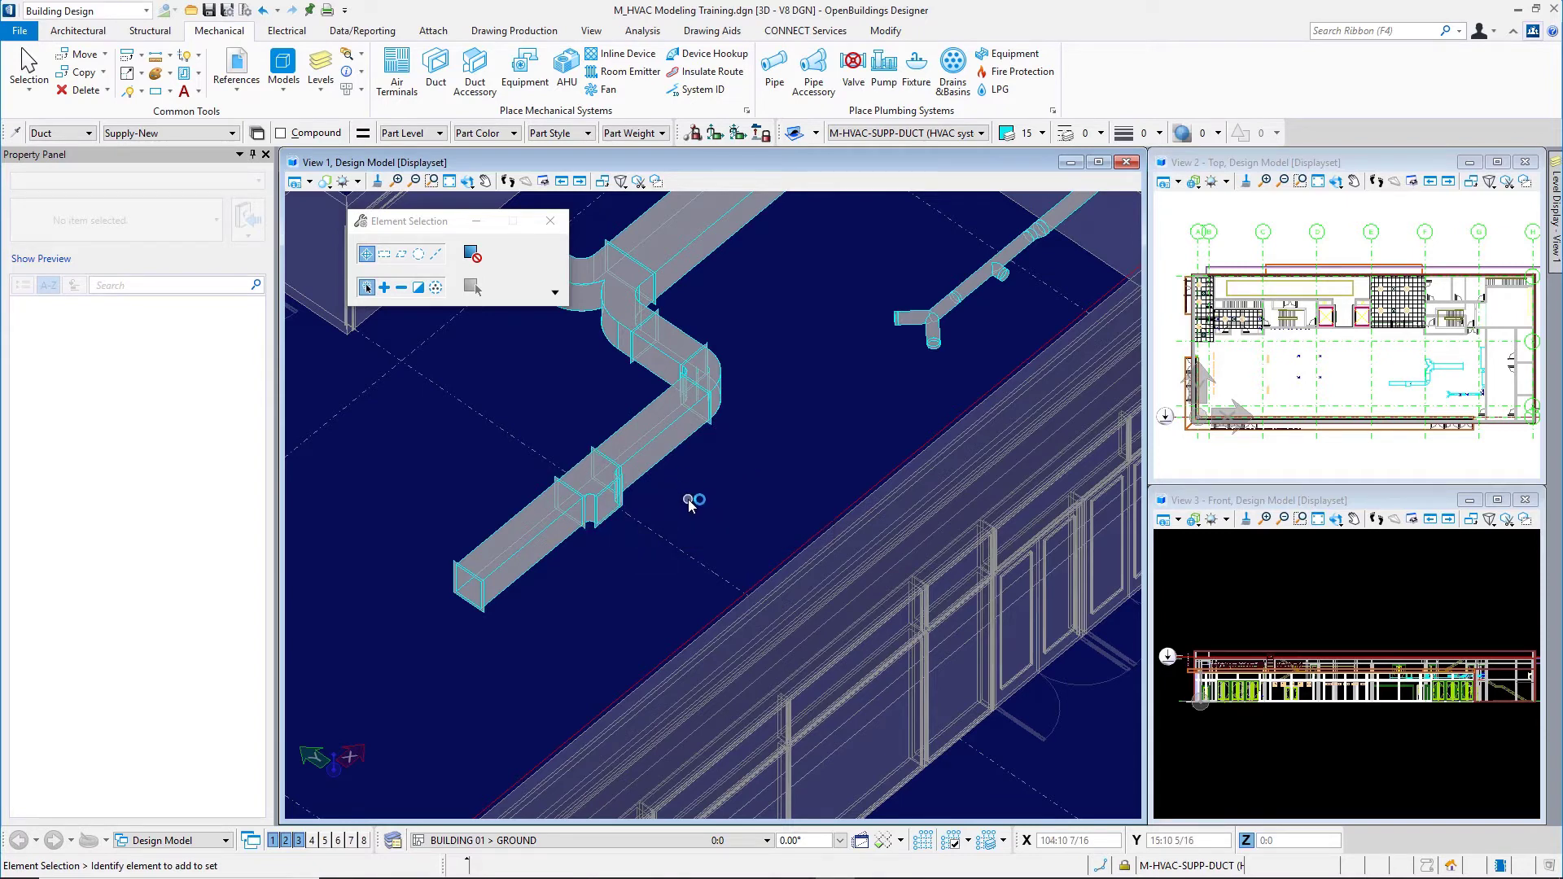
Delete the tee from the duct run and undo the deletion
click(606, 519)
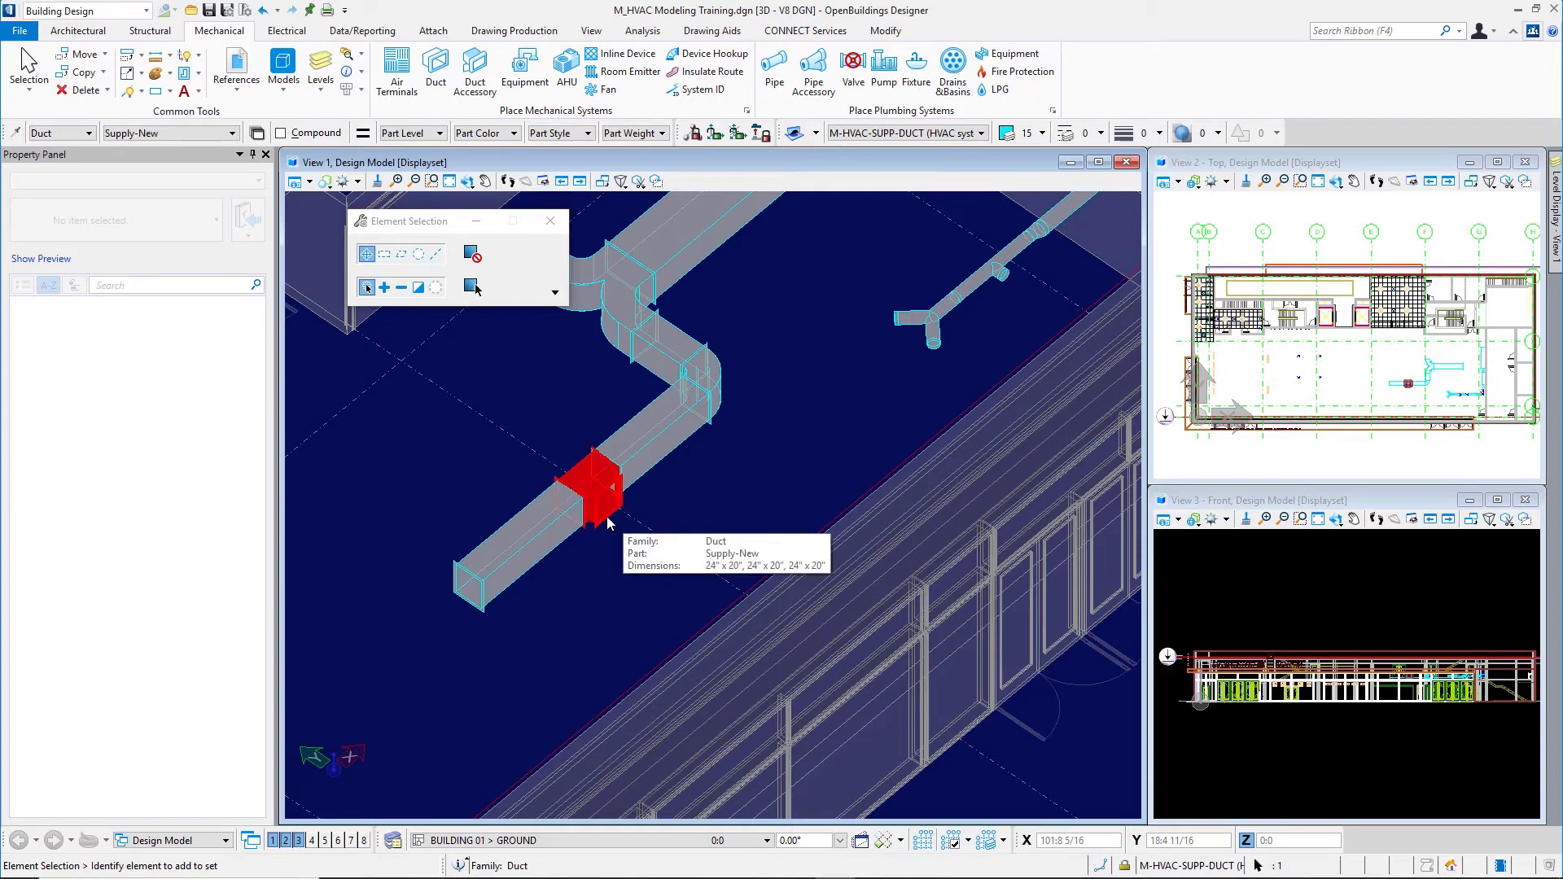
click(607, 600)
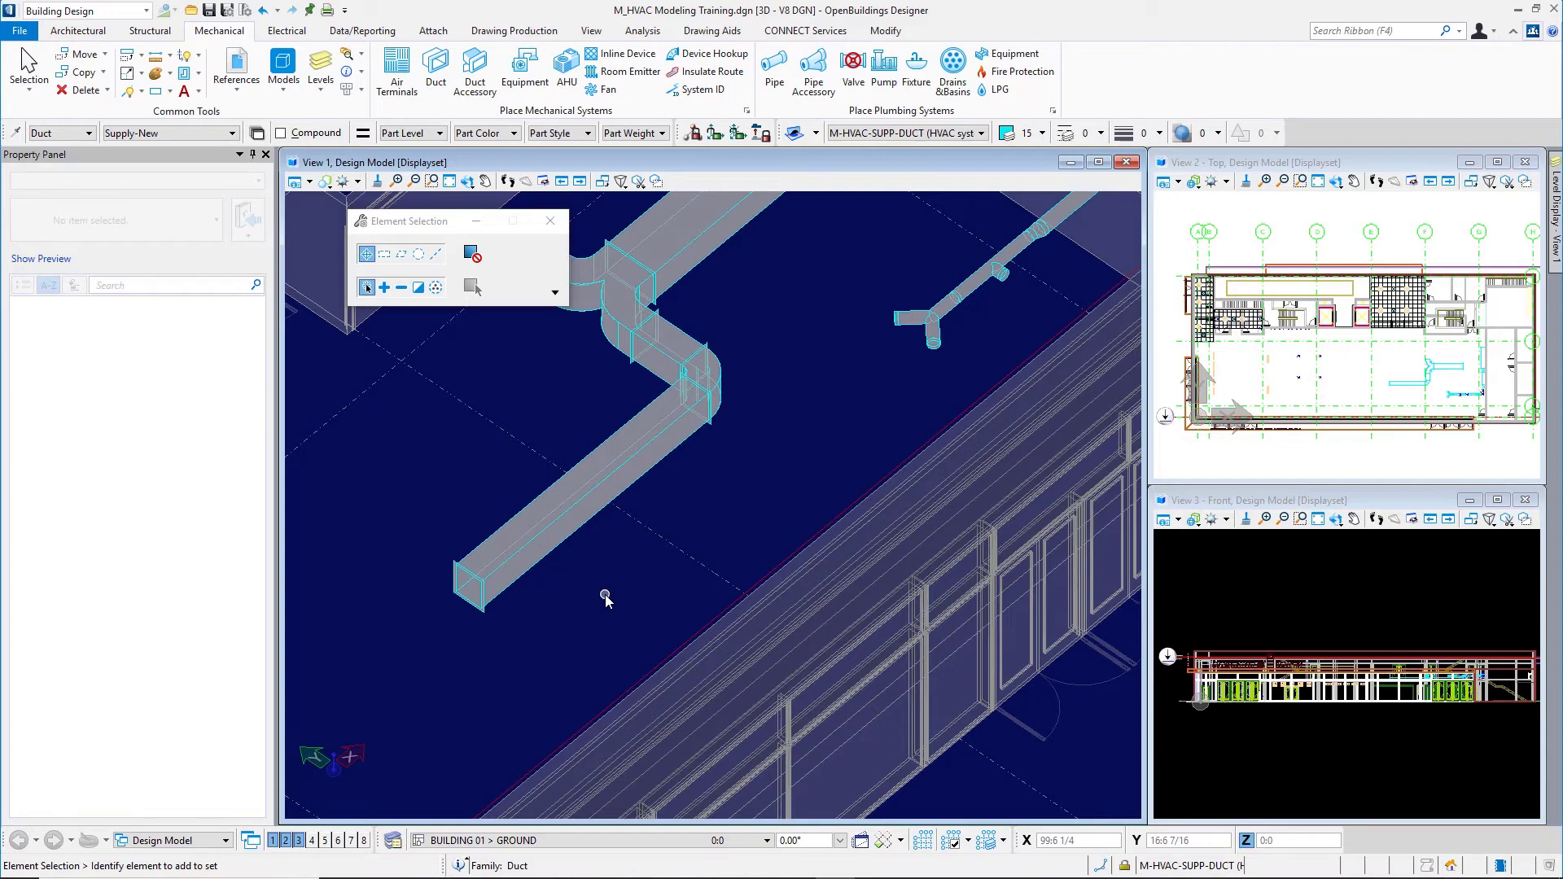
key(ctrl+z)
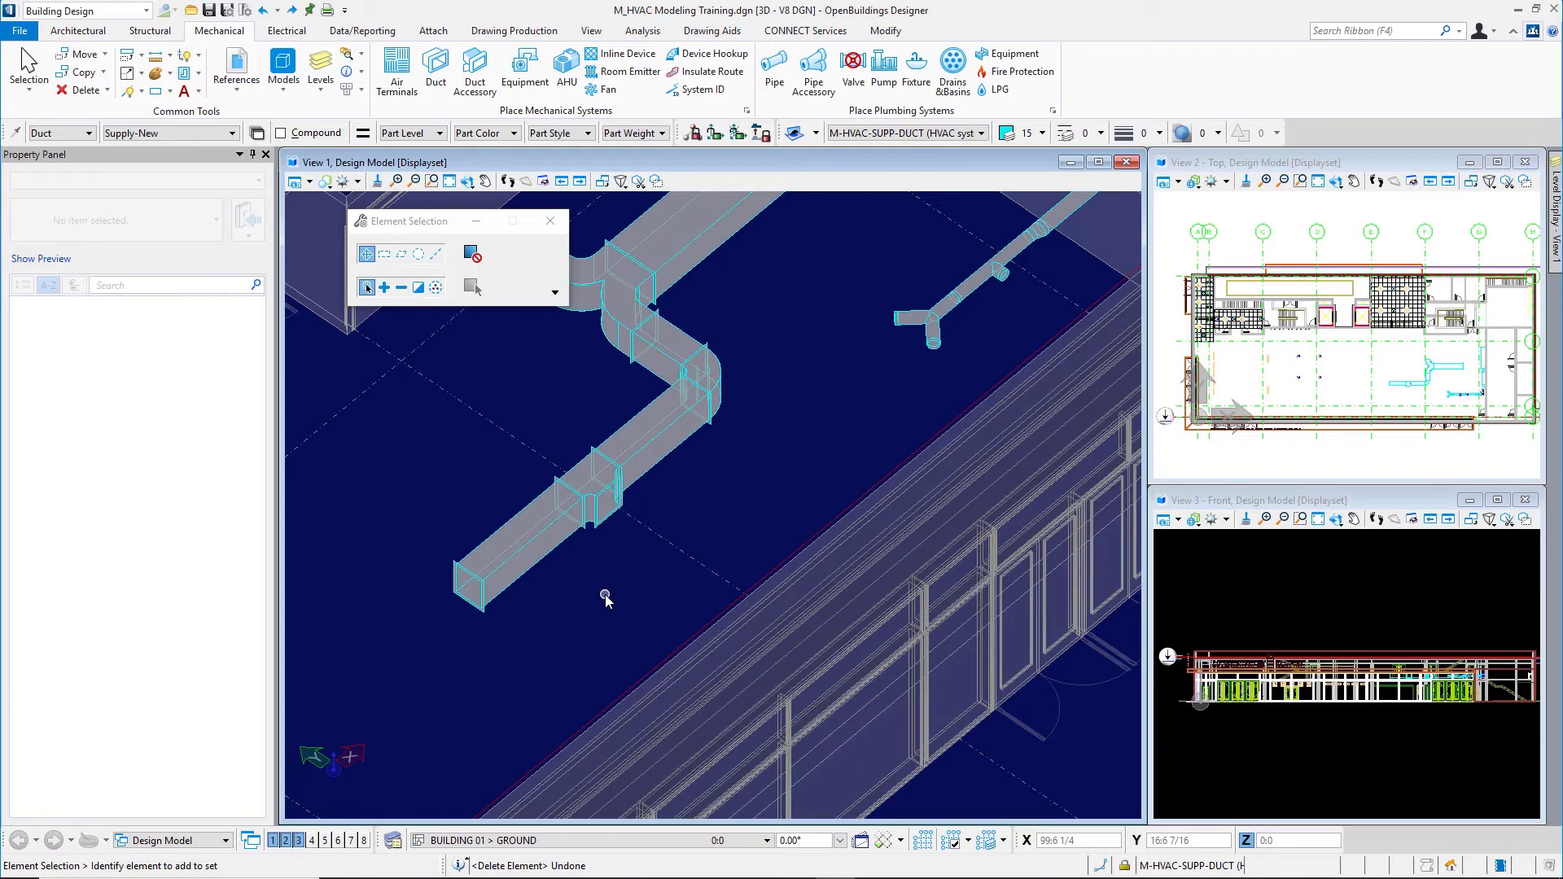
Open the AccuDraw keyboard shortcuts list, examine the entries under Rotate Shortcuts, and close it
key(F11)
key(question)
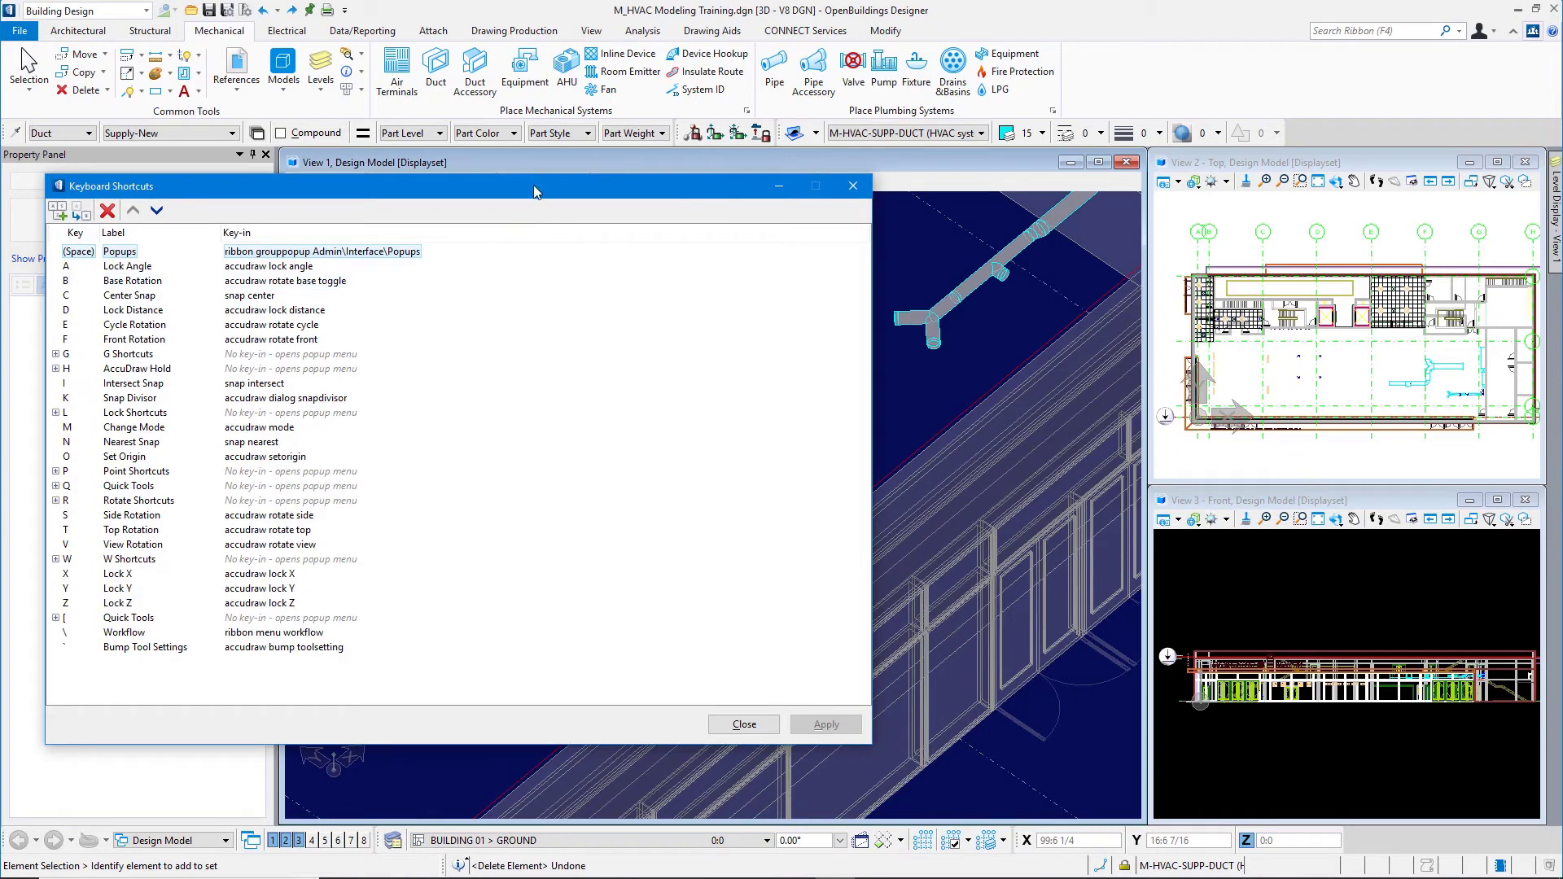
drag(534, 186, 758, 138)
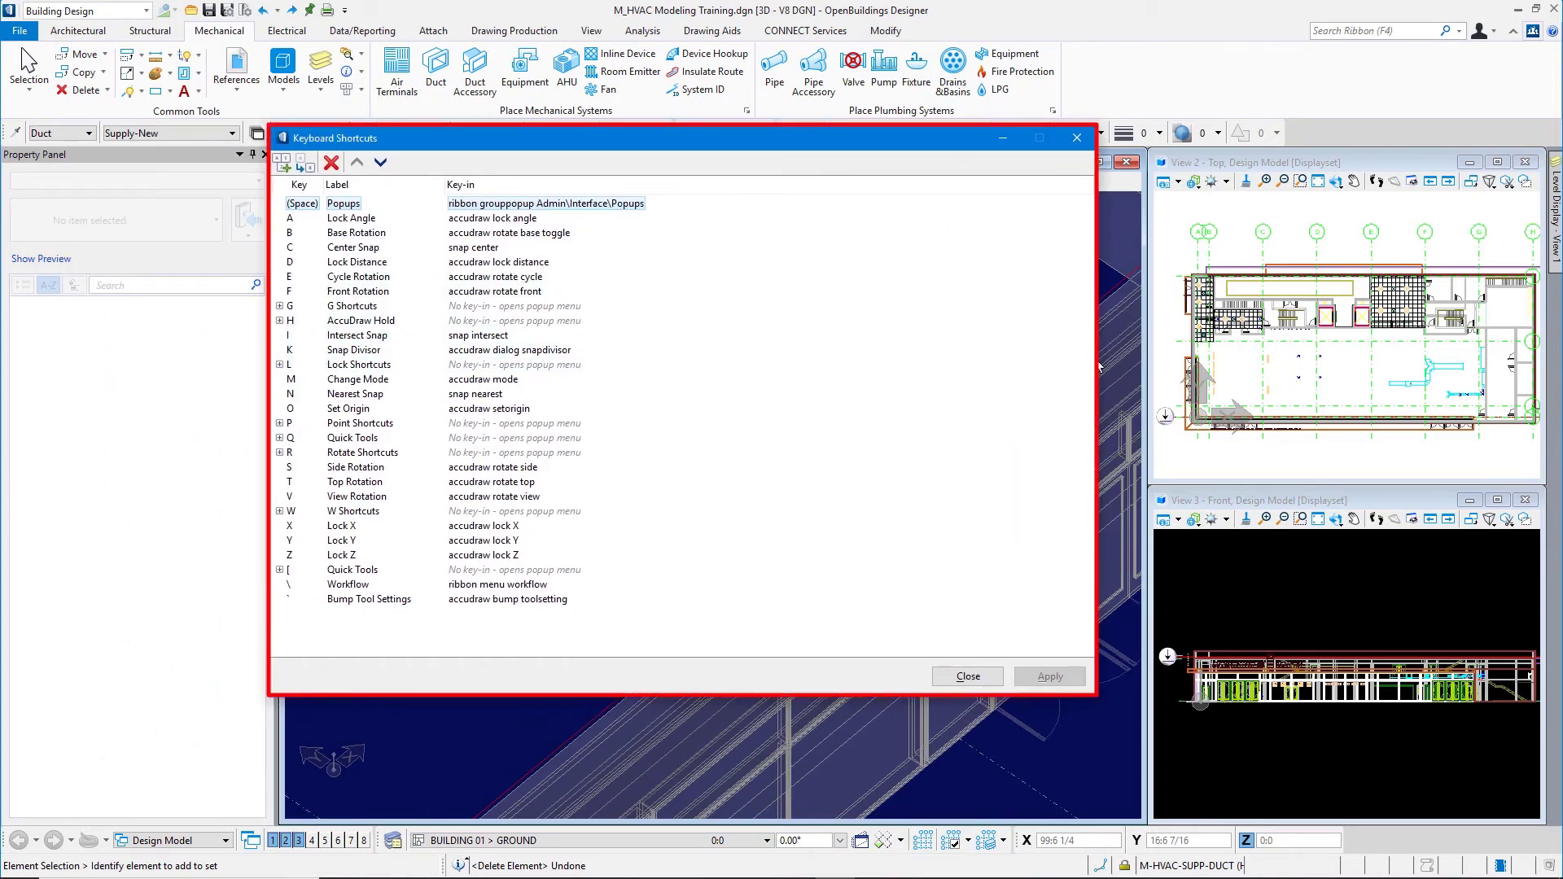
drag(1100, 367, 641, 578)
drag(440, 144, 696, 133)
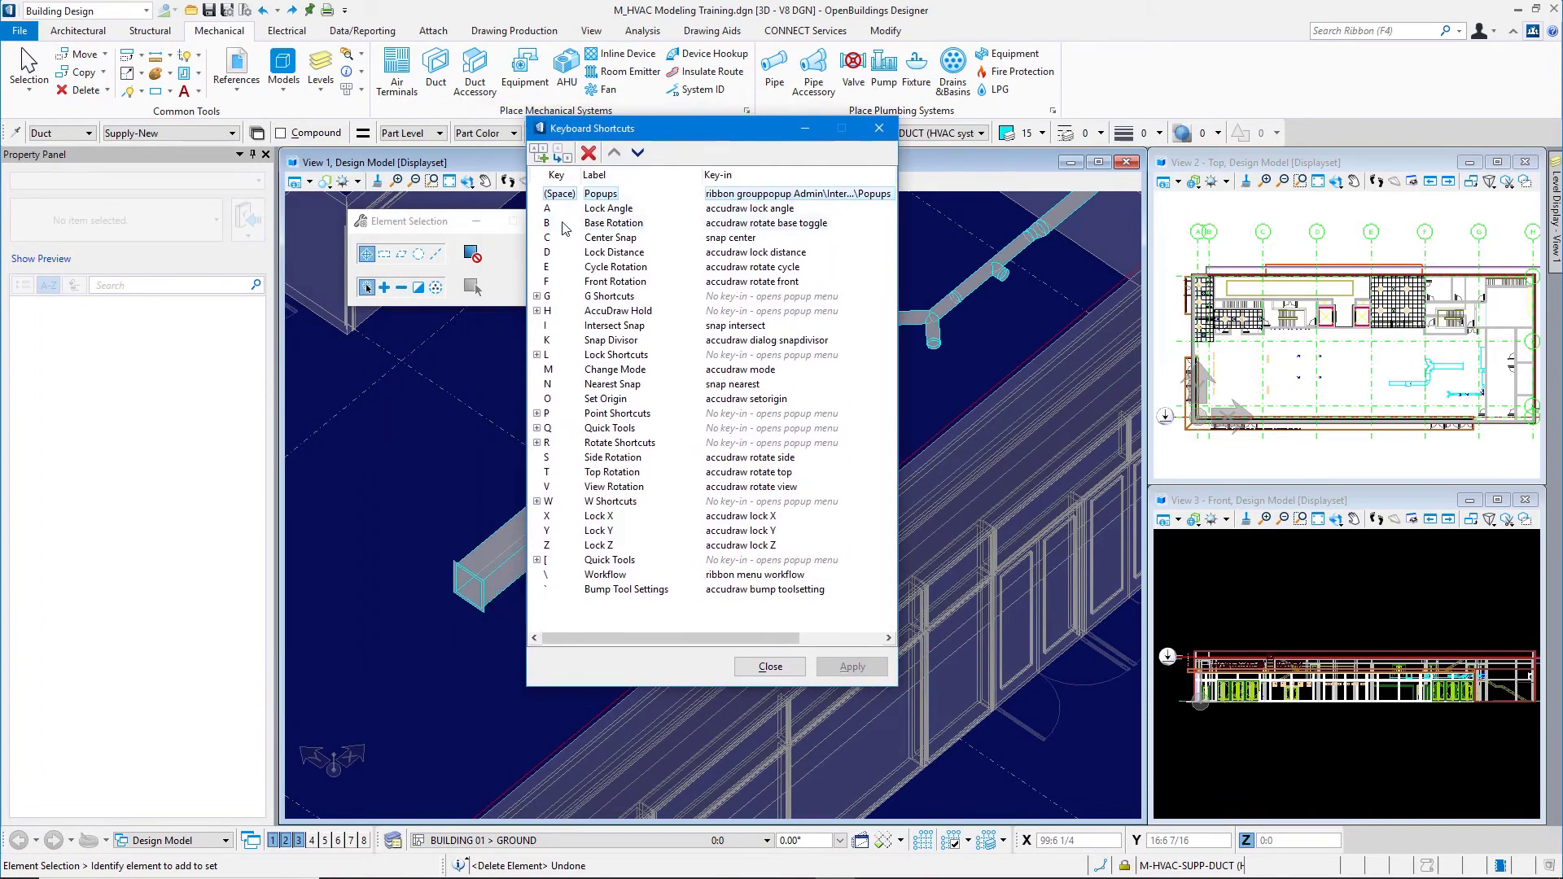
click(537, 443)
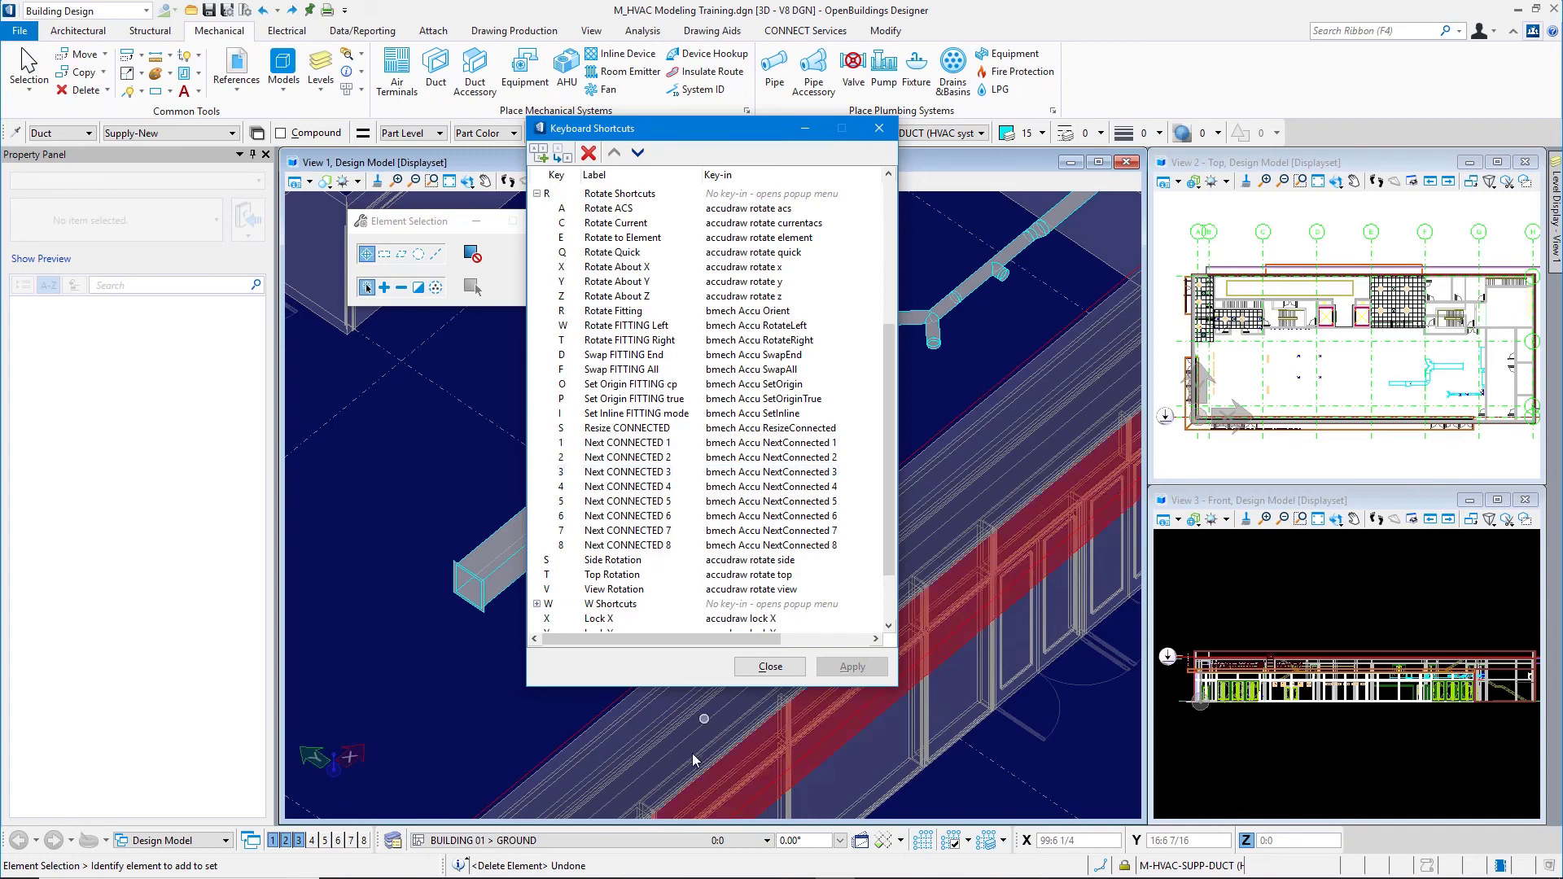
click(770, 668)
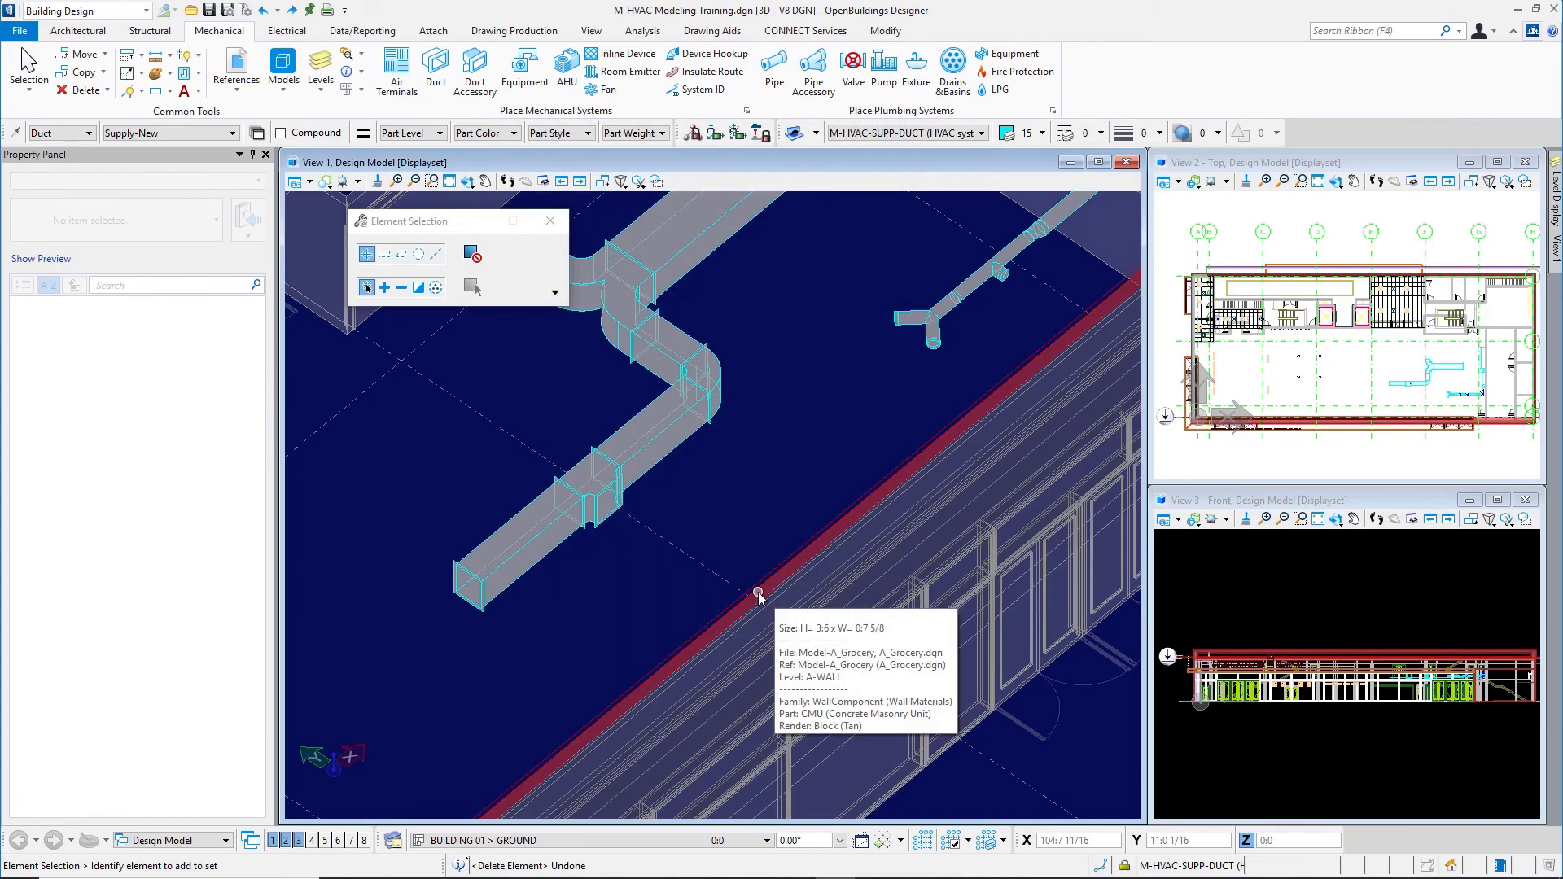